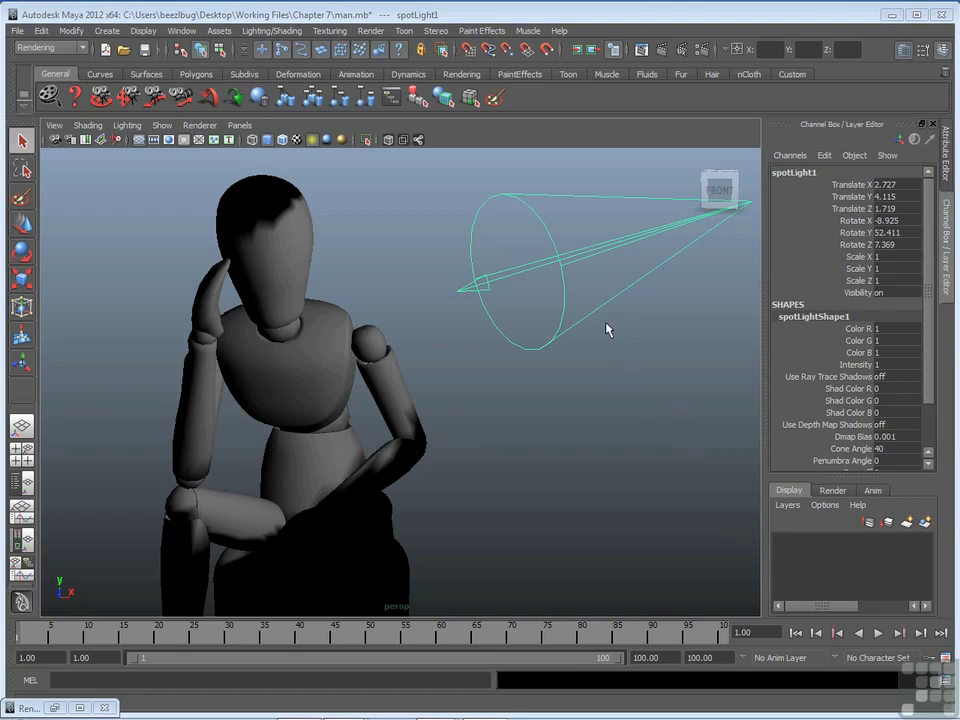
- Show the spotlight's attributes, render the current view, and narrow the render window so those attributes stay accessible
left_click(946, 155)
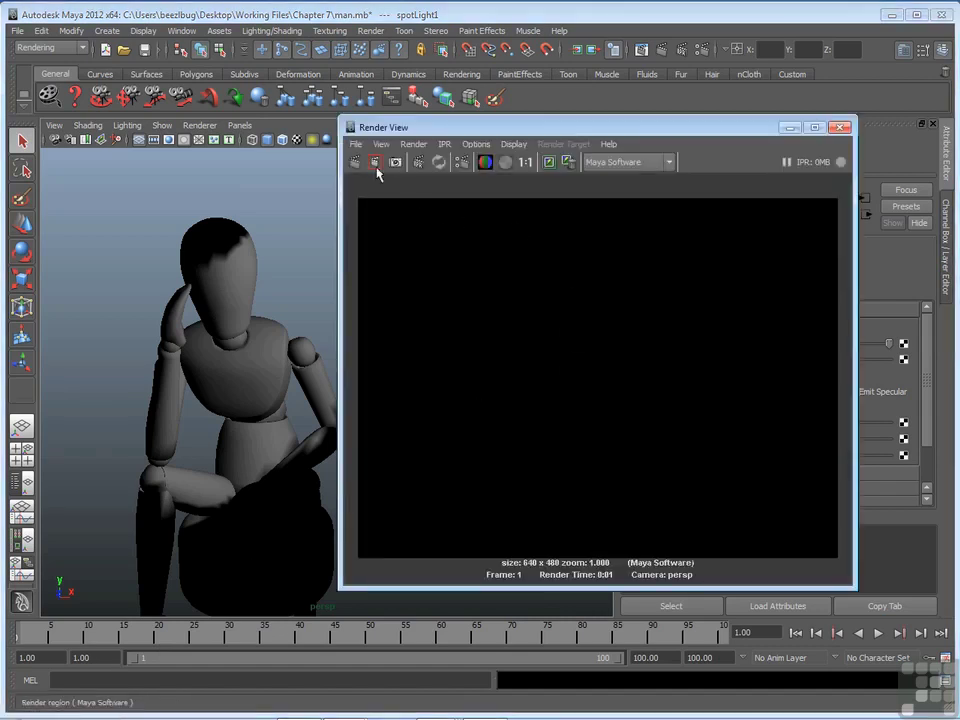
left_click(358, 164)
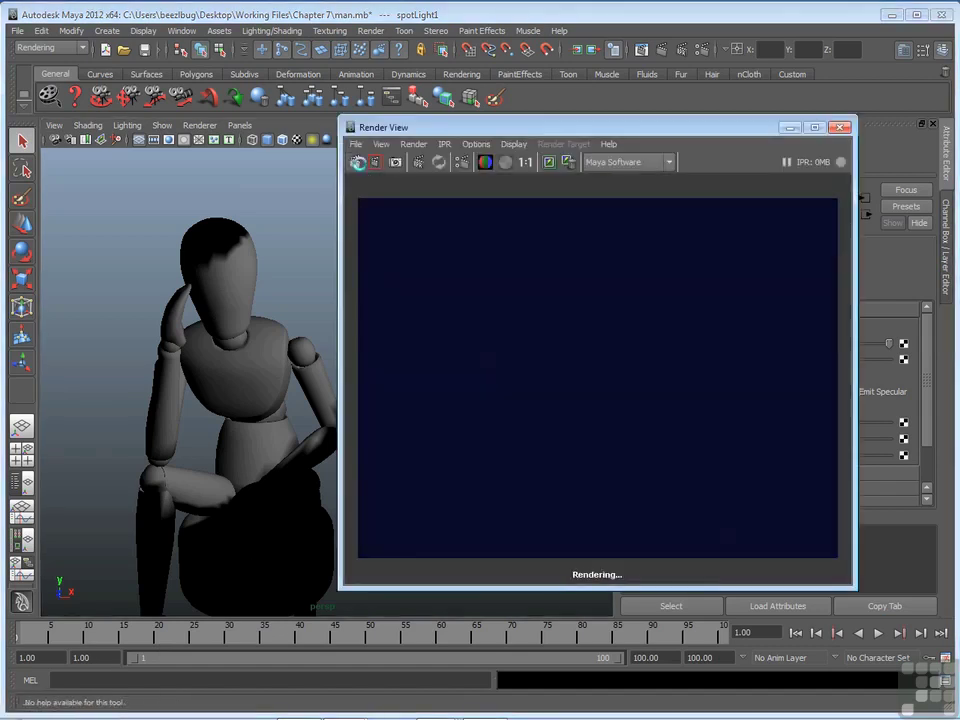
left_click_drag(853, 318, 683, 318)
left_click_drag(574, 128, 555, 129)
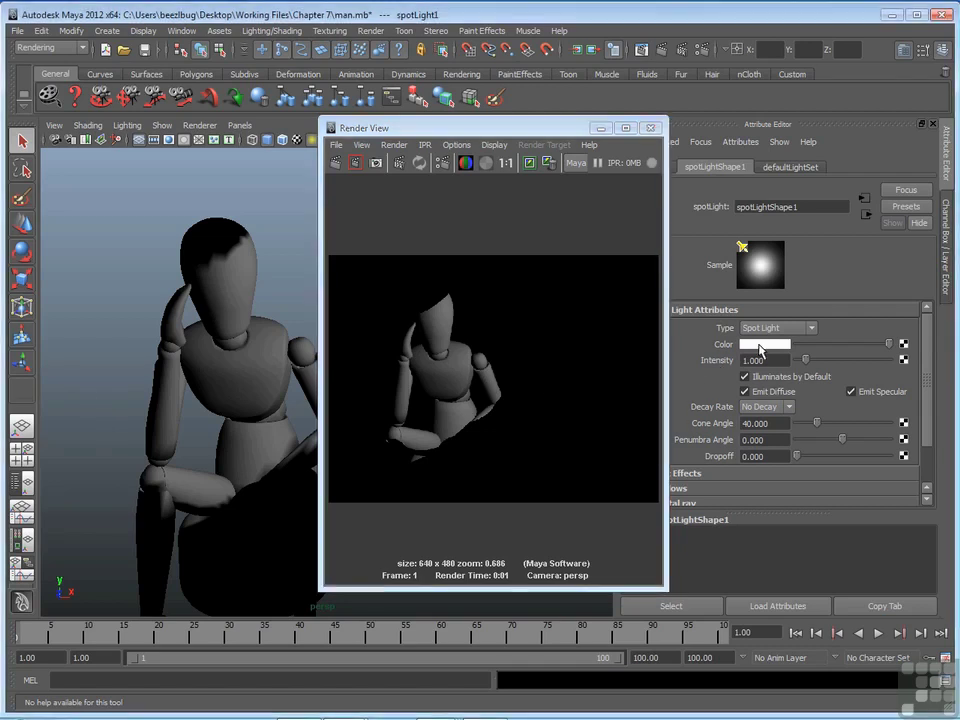
- Change the spotlight's color to a warm light orange and render the mannequin again
left_click(758, 346)
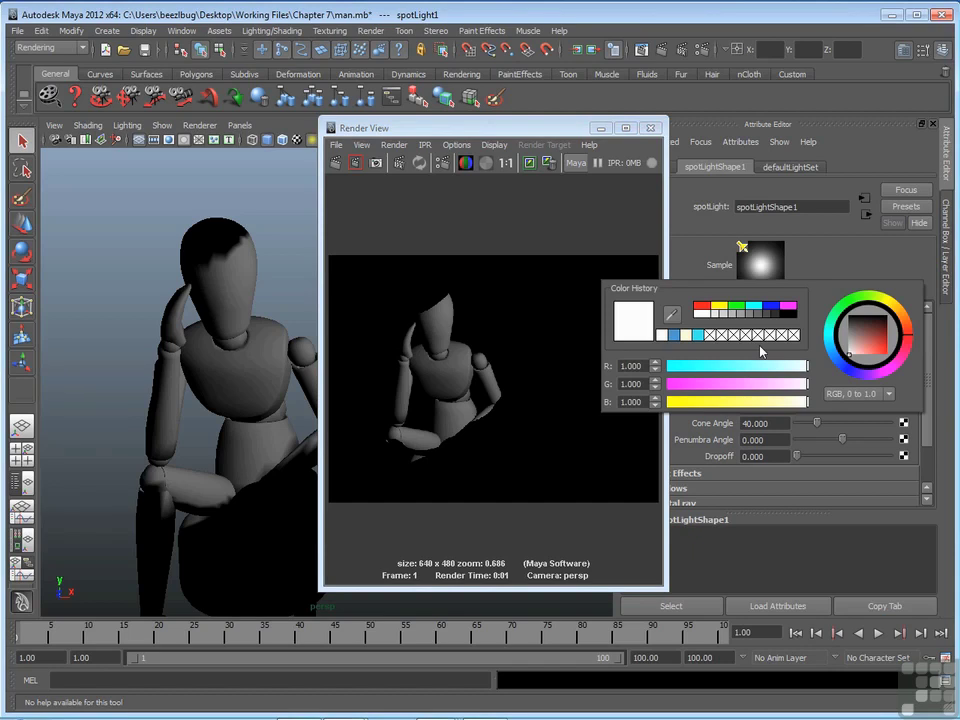
left_click_drag(827, 346, 830, 333)
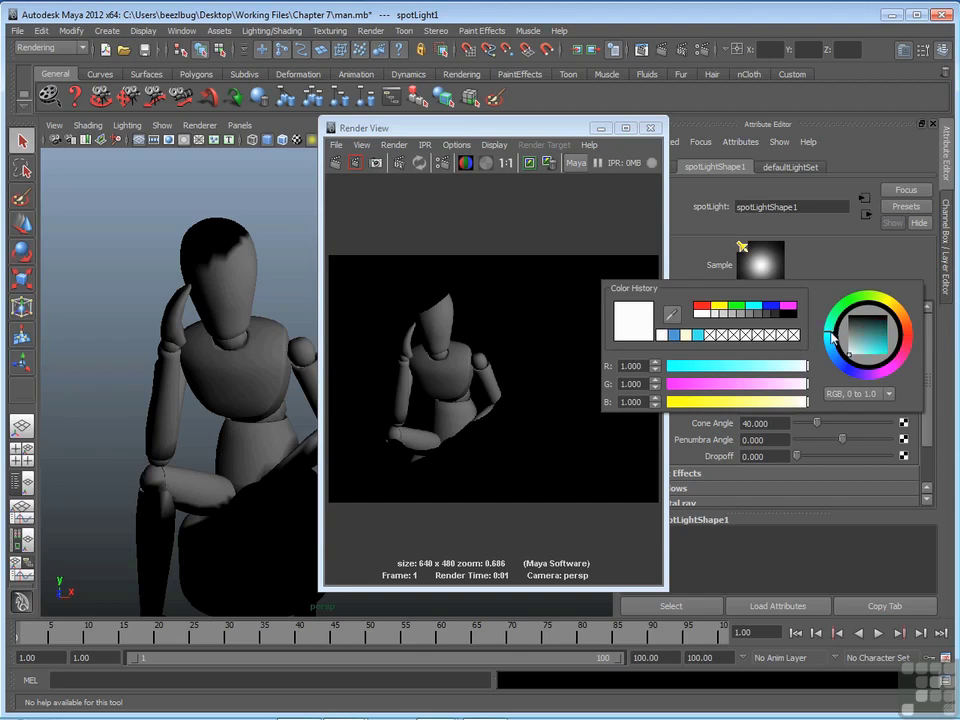
left_click(728, 367)
left_click(777, 384)
left_click(714, 402)
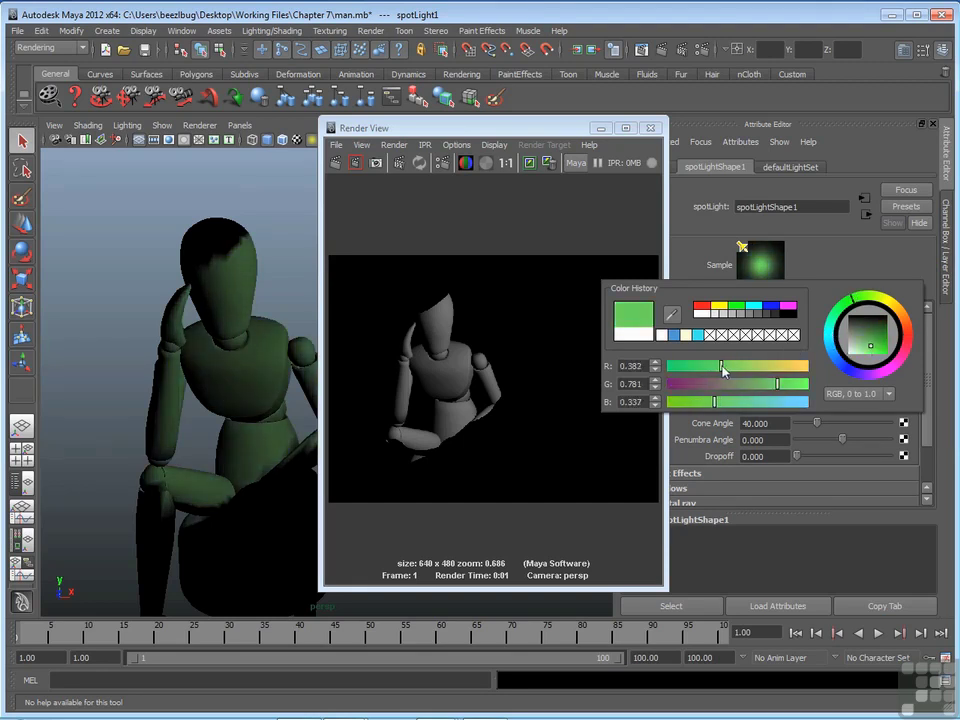
left_click_drag(730, 370, 695, 367)
left_click(806, 384)
left_click_drag(848, 311, 869, 352)
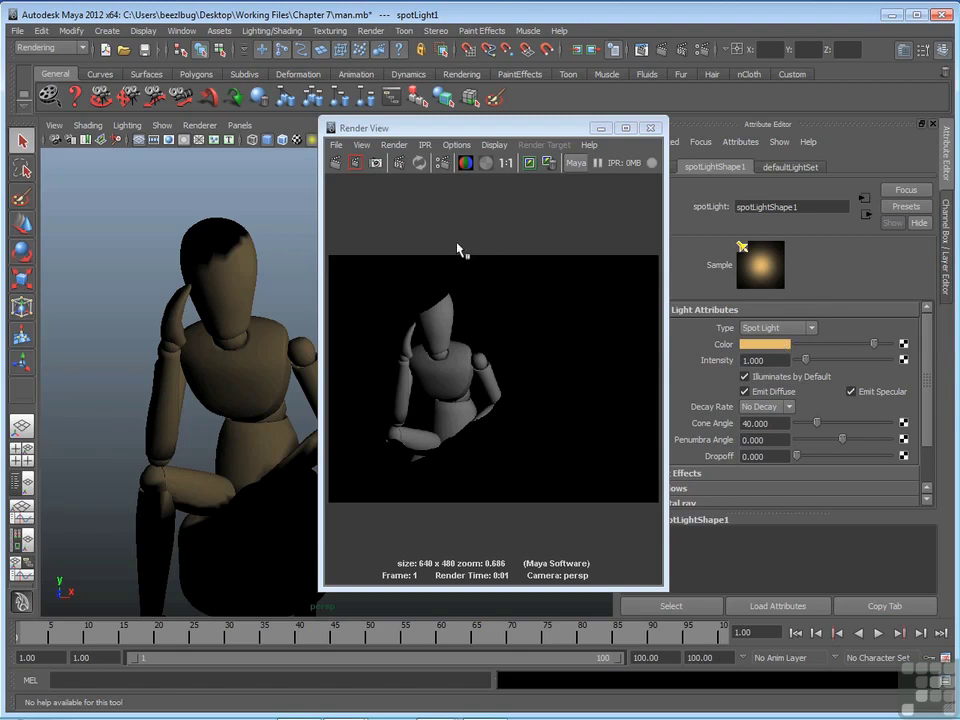
left_click(336, 163)
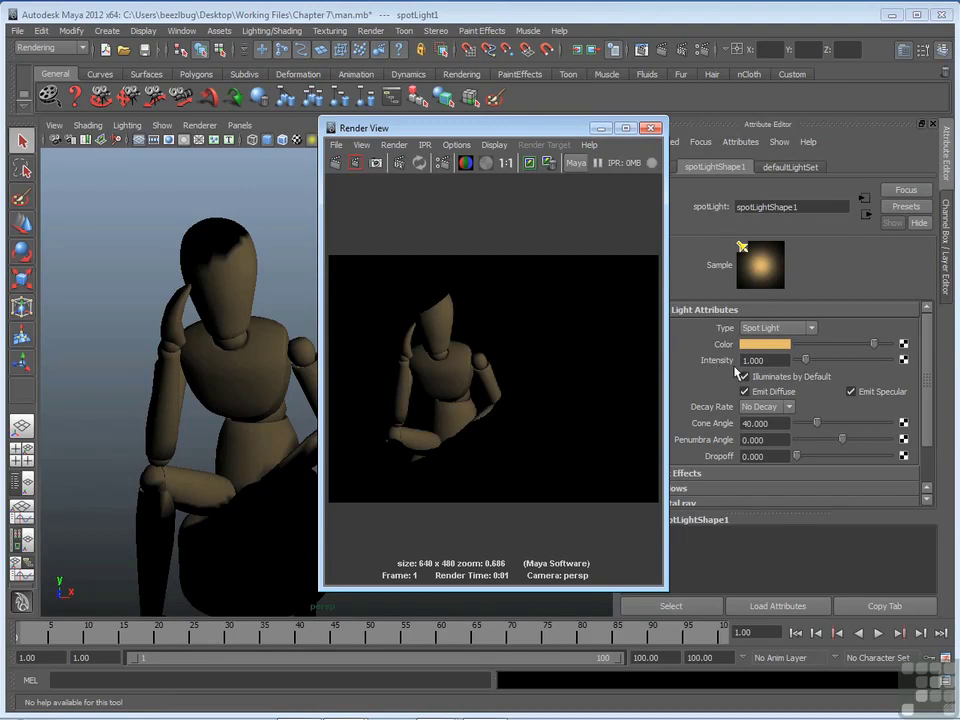
- Set the spotlight's intensity to 2 and re-render the mannequin
left_click_drag(774, 362, 720, 362)
type("2")
key("Return")
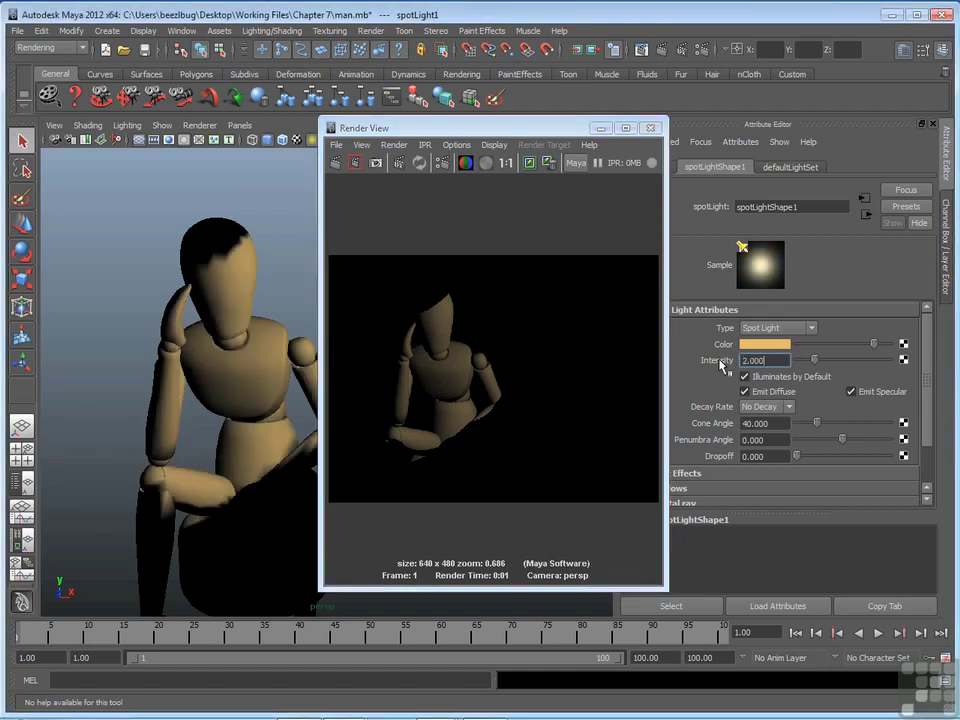
left_click(336, 163)
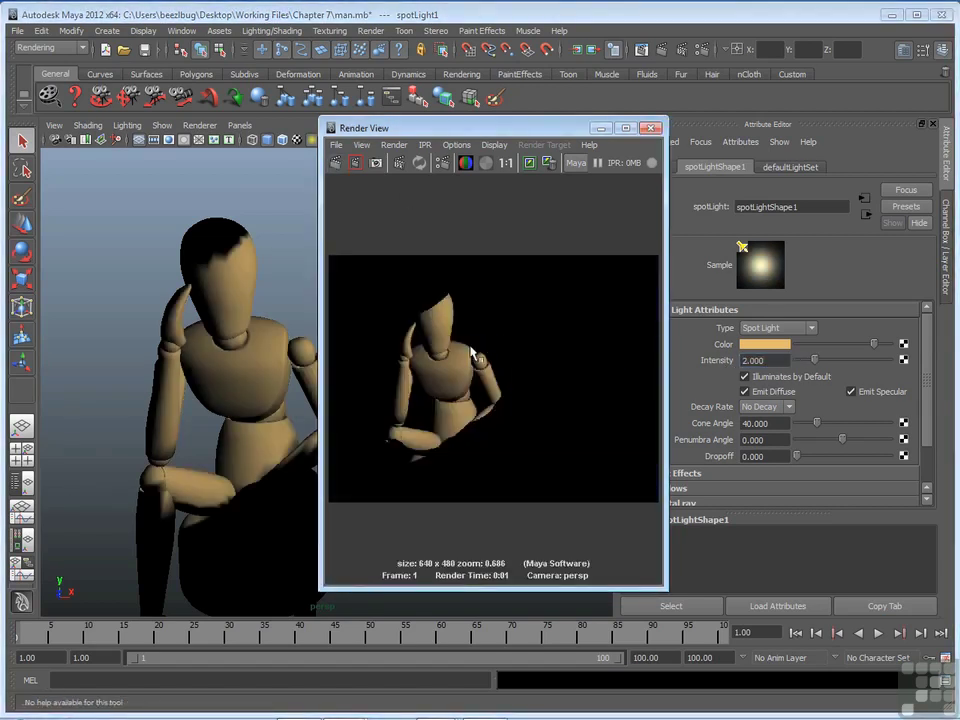
- Raise the spotlight's intensity to 5 and re-render the mannequin
left_click_drag(778, 361, 727, 365)
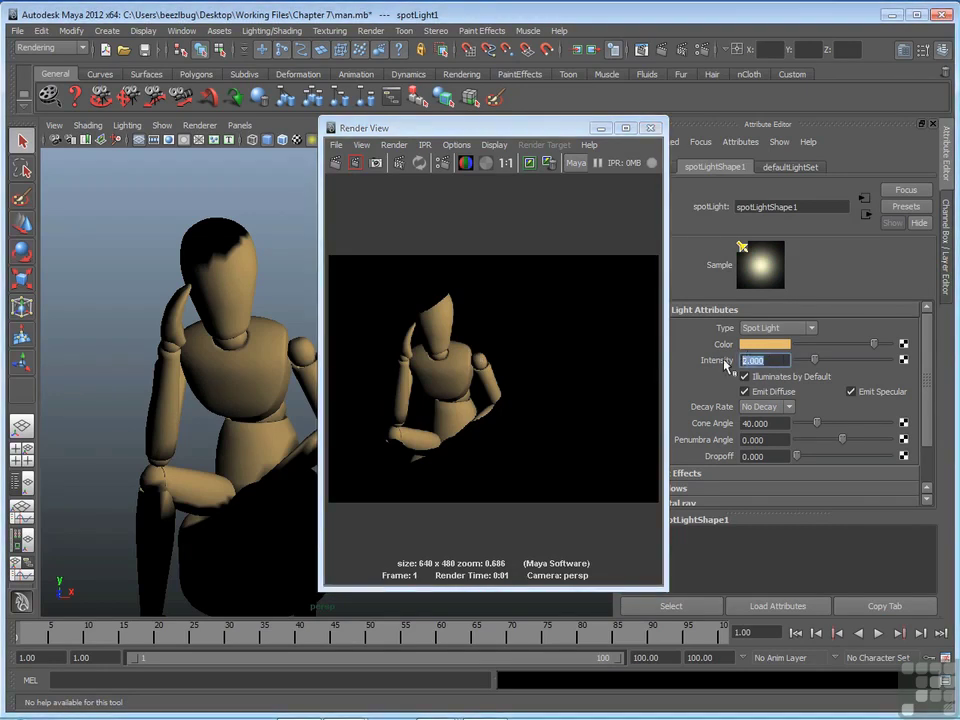
type("5")
key("Return")
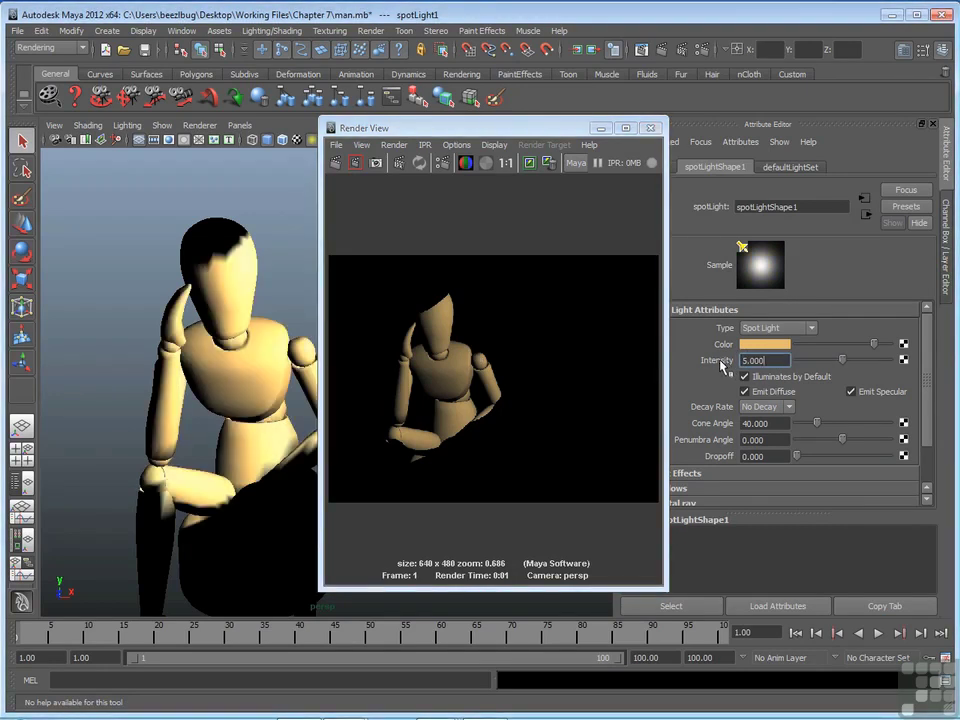
left_click(336, 163)
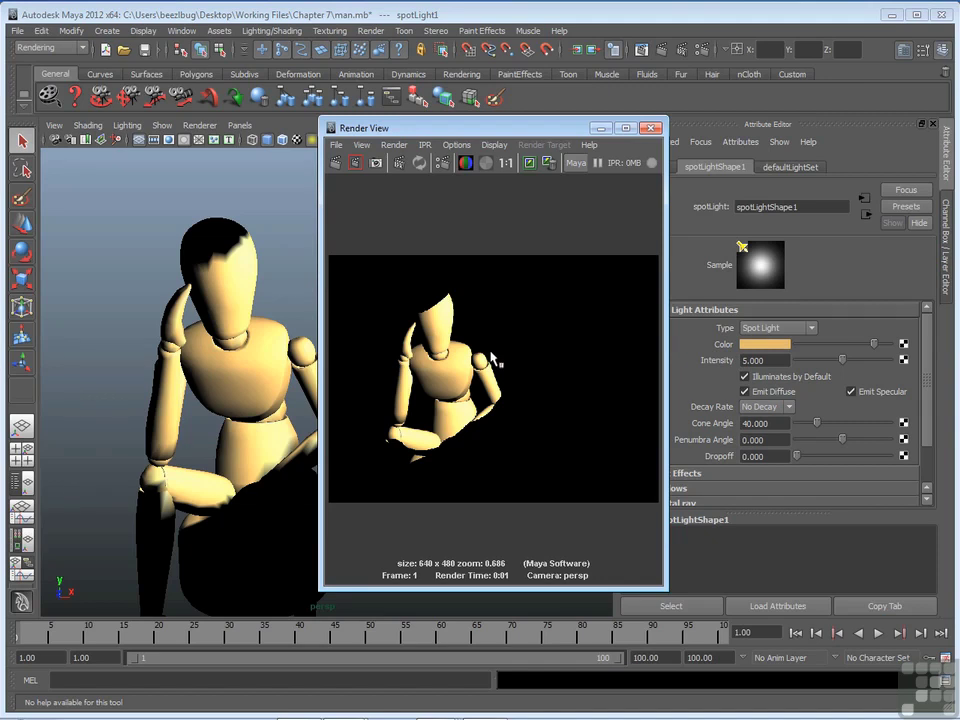
- Lower the spotlight's intensity to 3 and re-render the mannequin
left_click(748, 360)
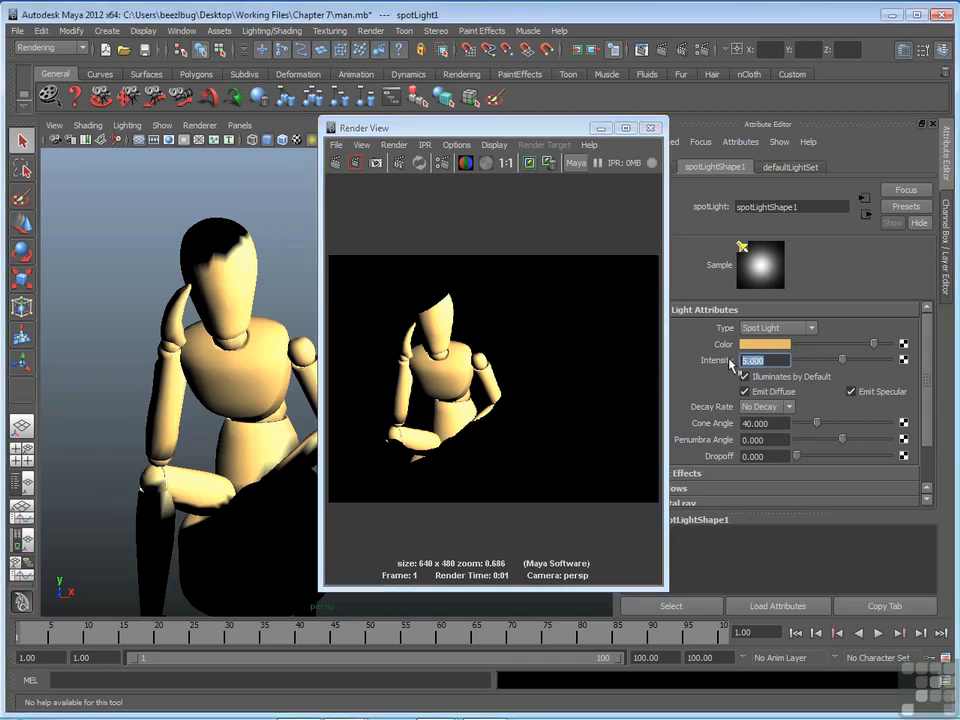
type("3")
key("Return")
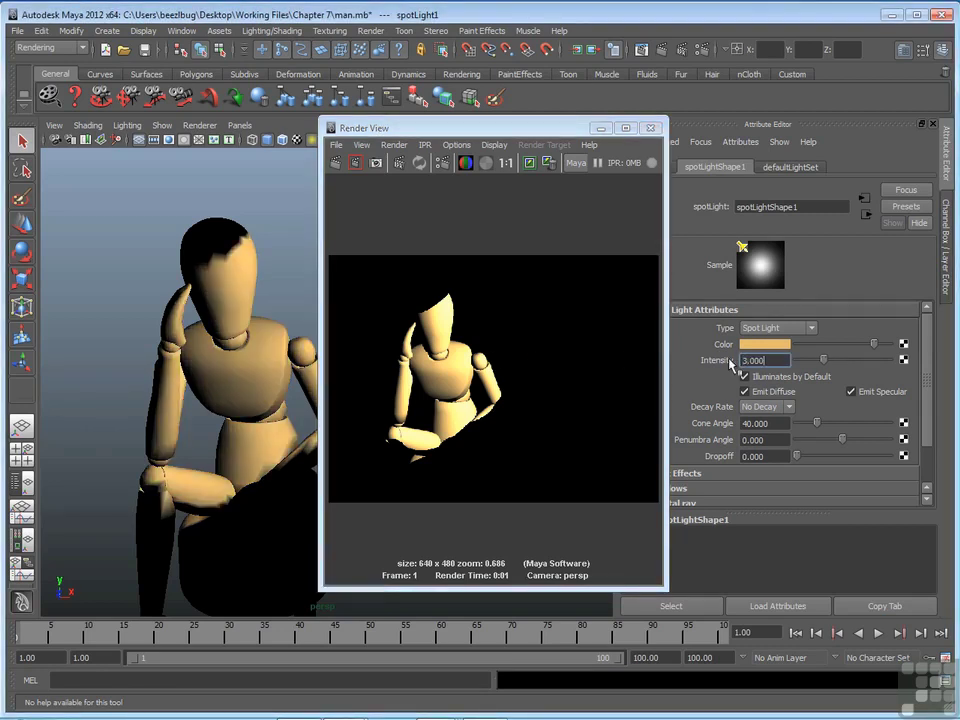
left_click(337, 162)
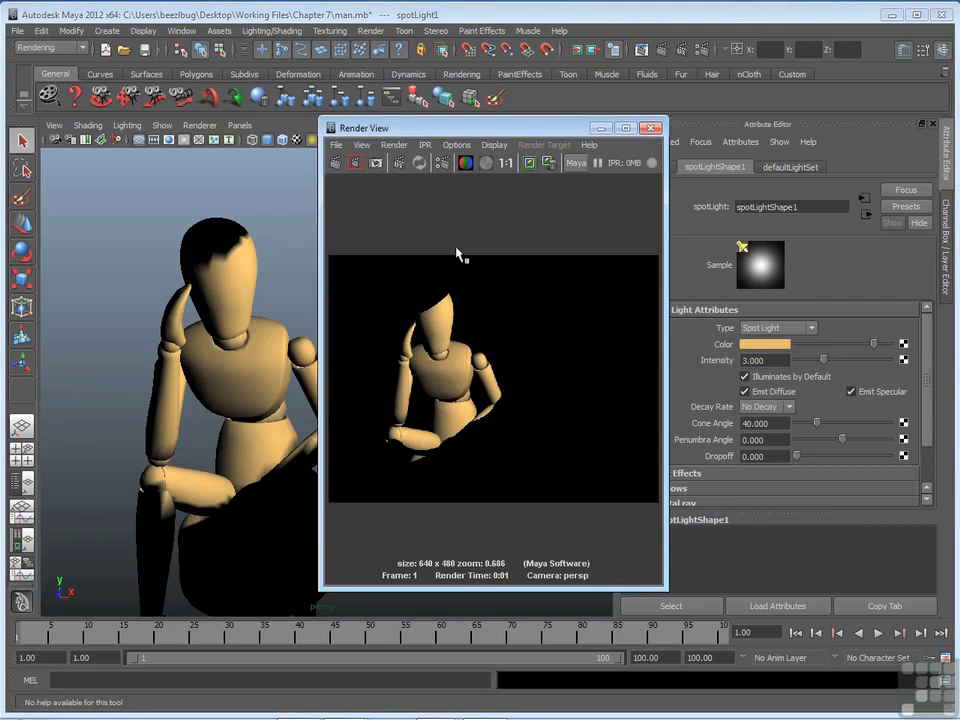
- Test-render with the spotlight's Illuminates by Default turned off, and turn the option back on
left_click(745, 377)
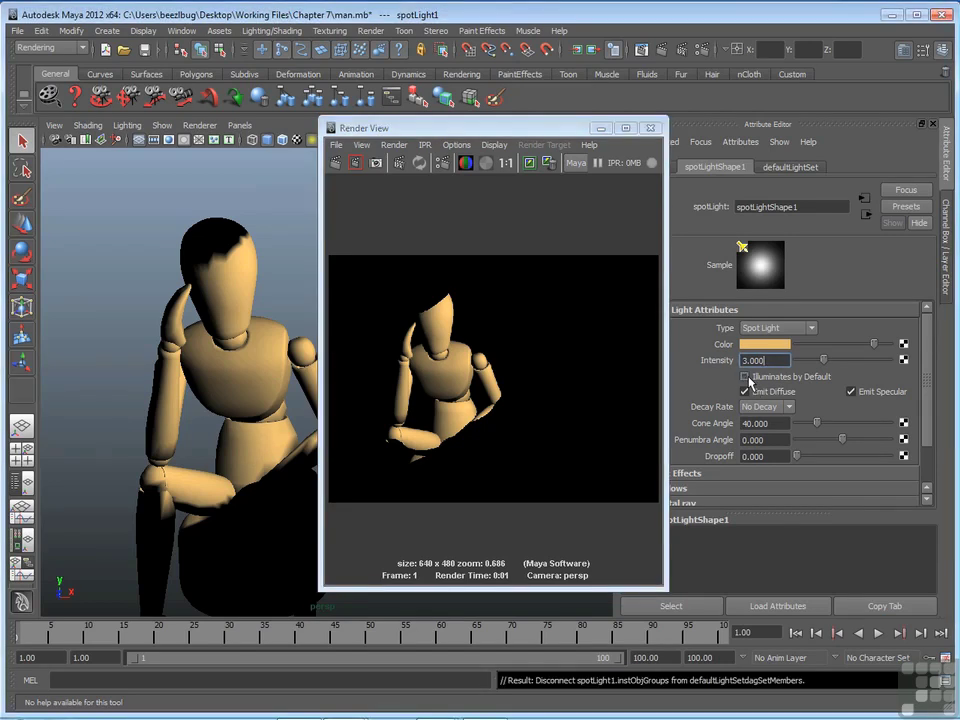
left_click(353, 166)
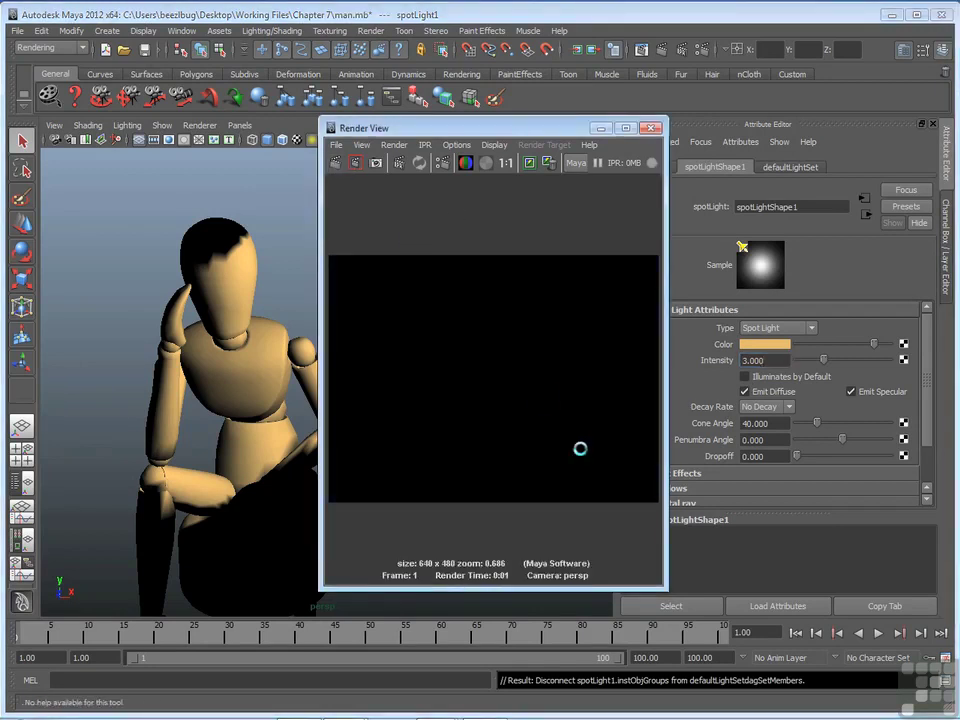
left_click(745, 377)
left_click(375, 165)
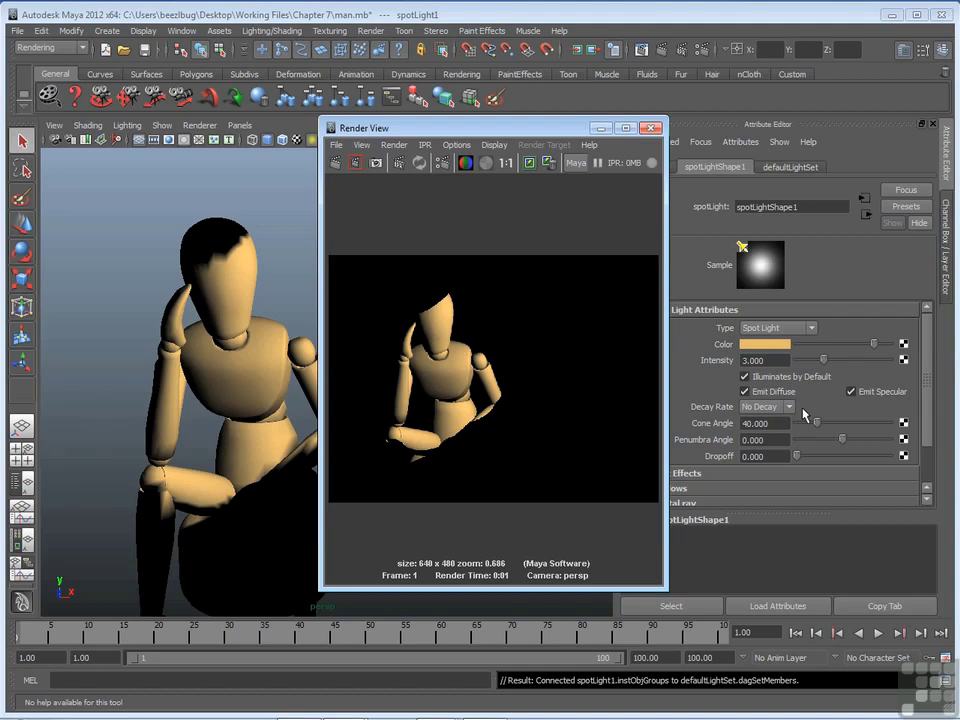
- Set the spotlight's decay rate to Quadratic and render the mannequin with it
left_click(600, 128)
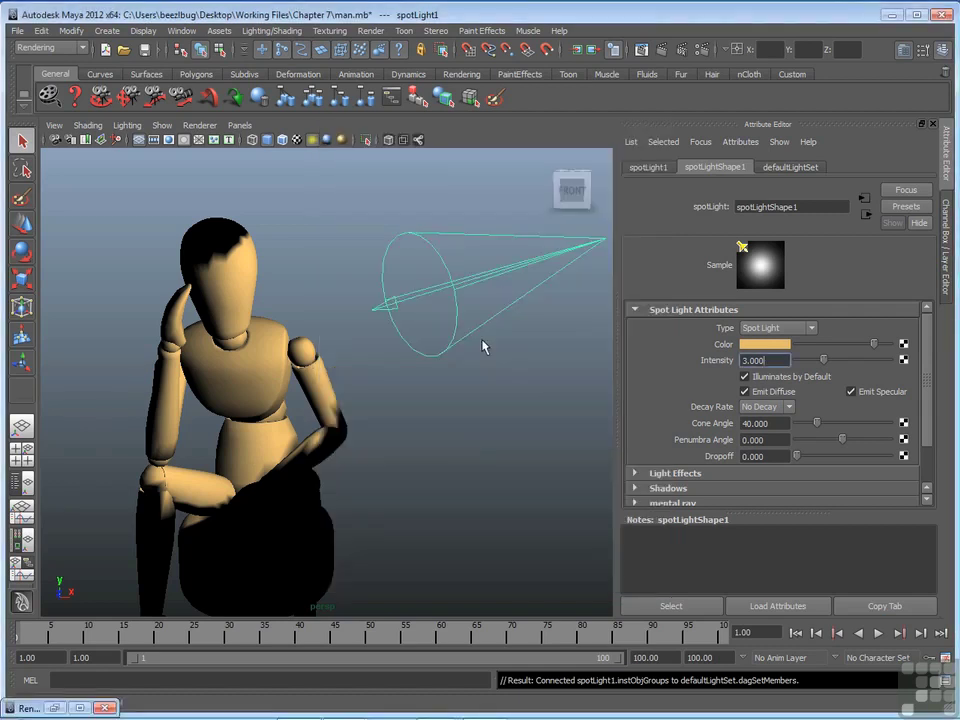
right_click_drag(503, 332, 321, 411, "alt")
middle_click_drag(321, 411, 446, 378, "alt")
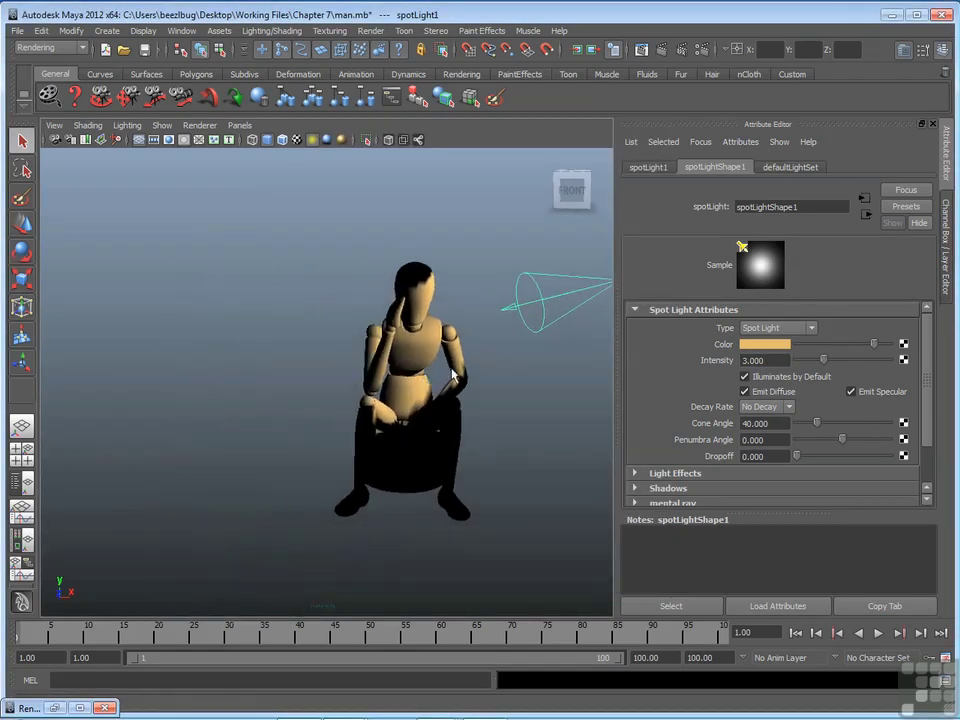
right_click_drag(446, 378, 326, 411, "alt")
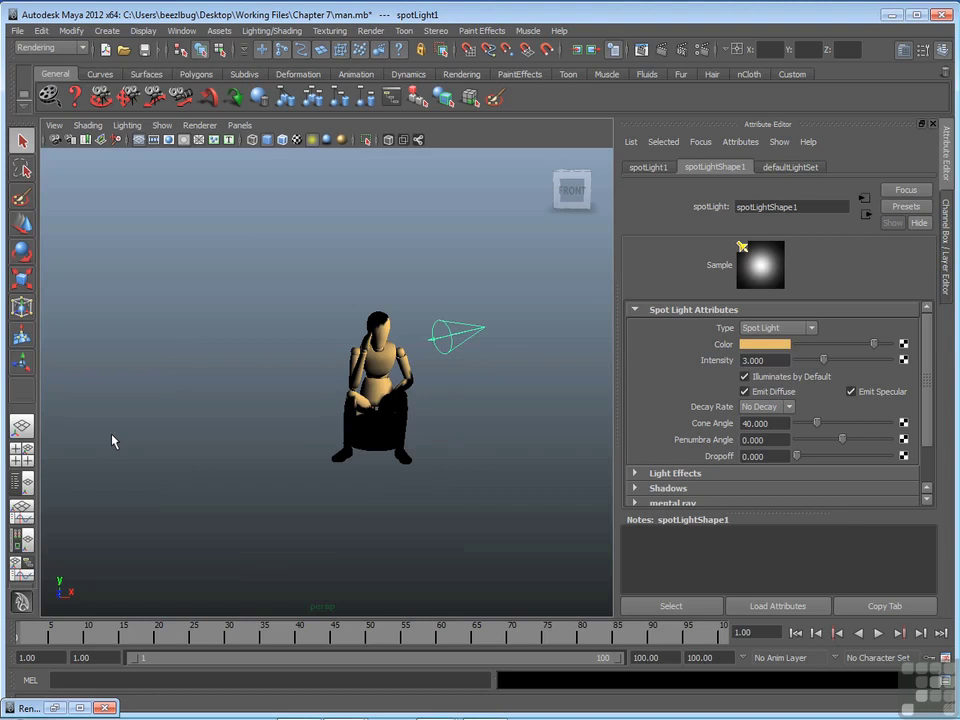
right_click_drag(291, 426, 460, 380, "alt")
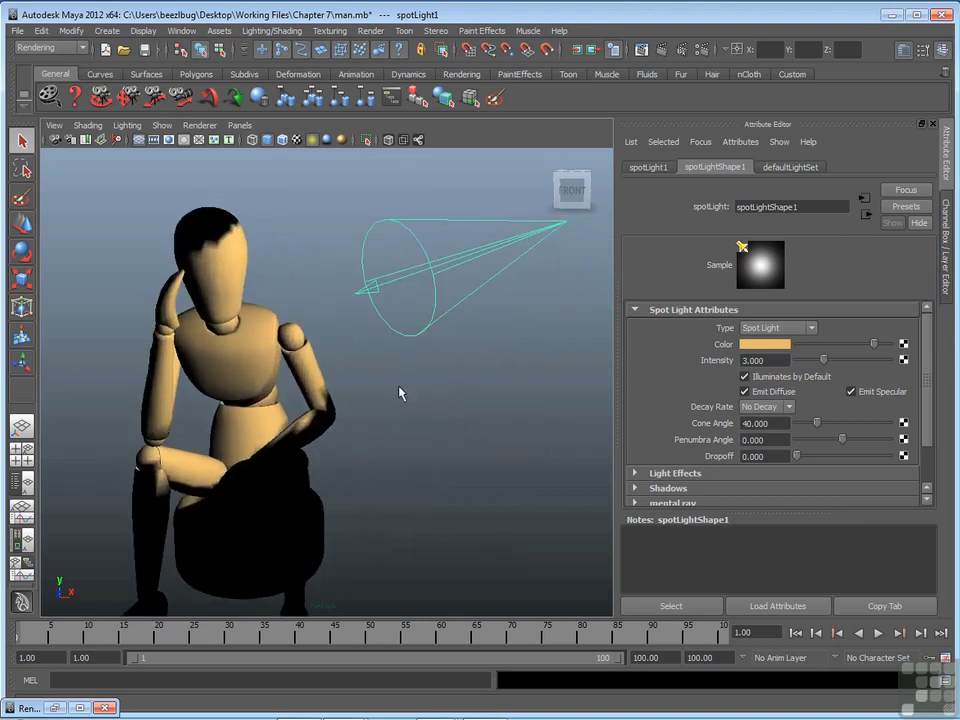
left_click(791, 408)
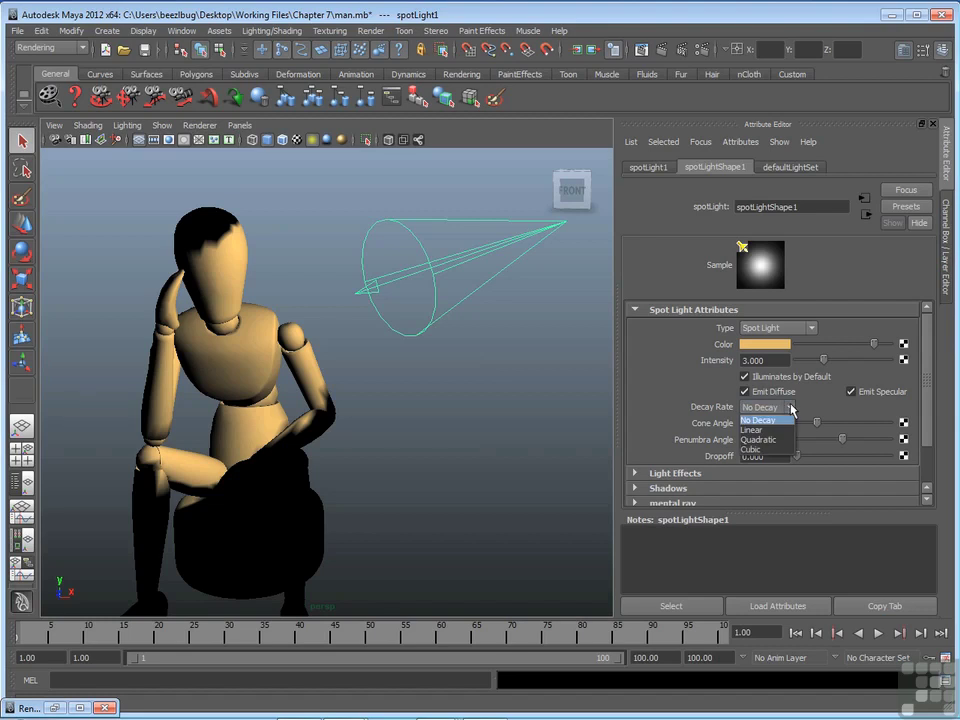
left_click(784, 444)
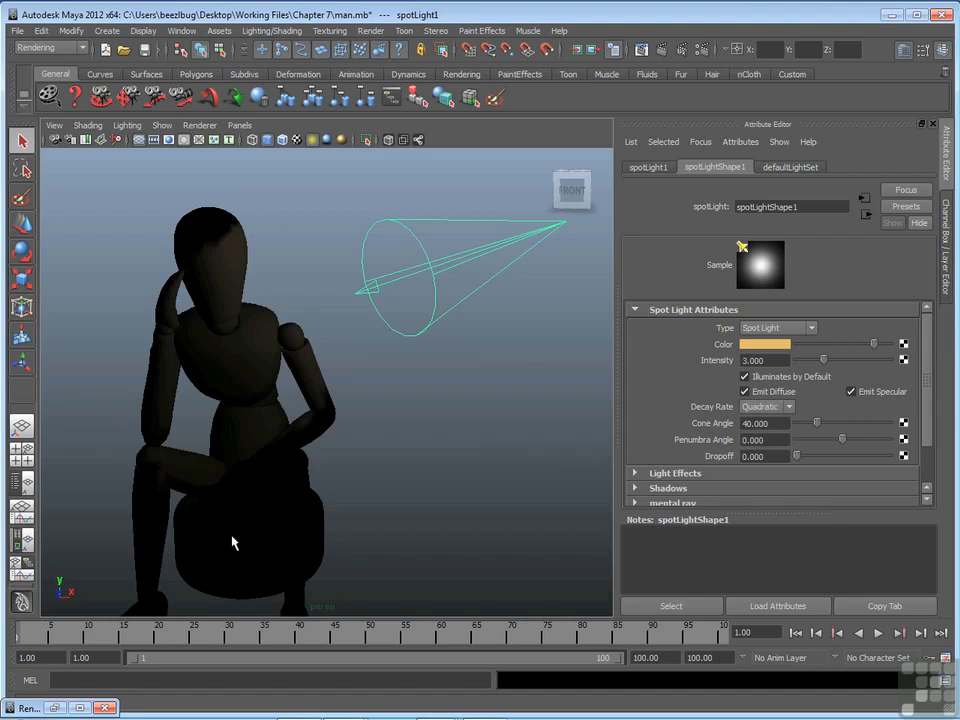
left_click(55, 707)
left_click(336, 162)
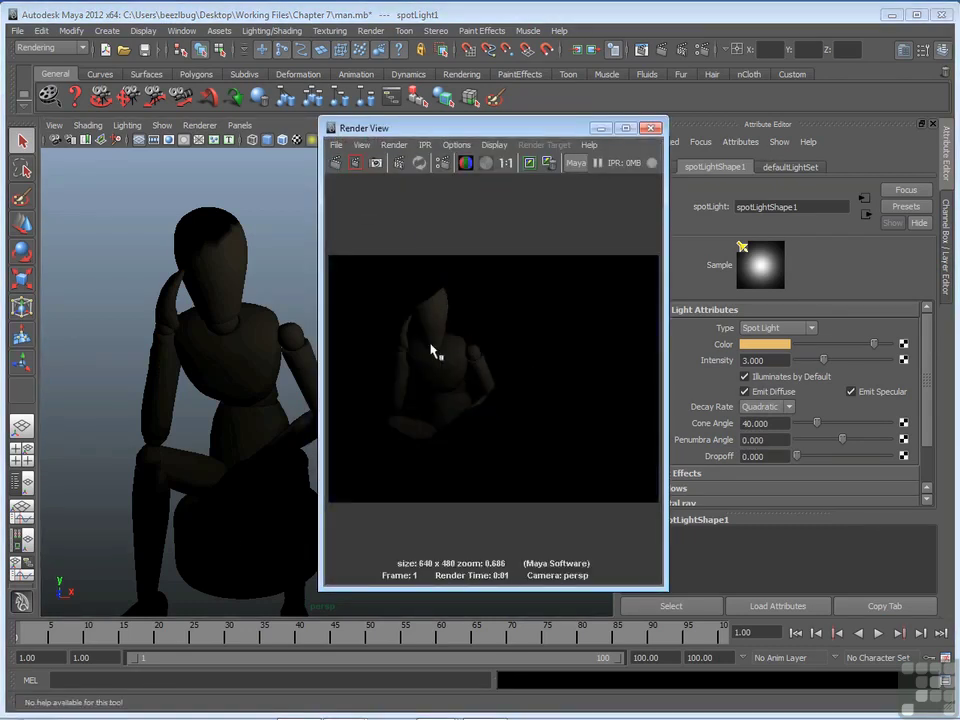
- Switch the spotlight's decay rate to Linear and render the mannequin again
left_click(600, 128)
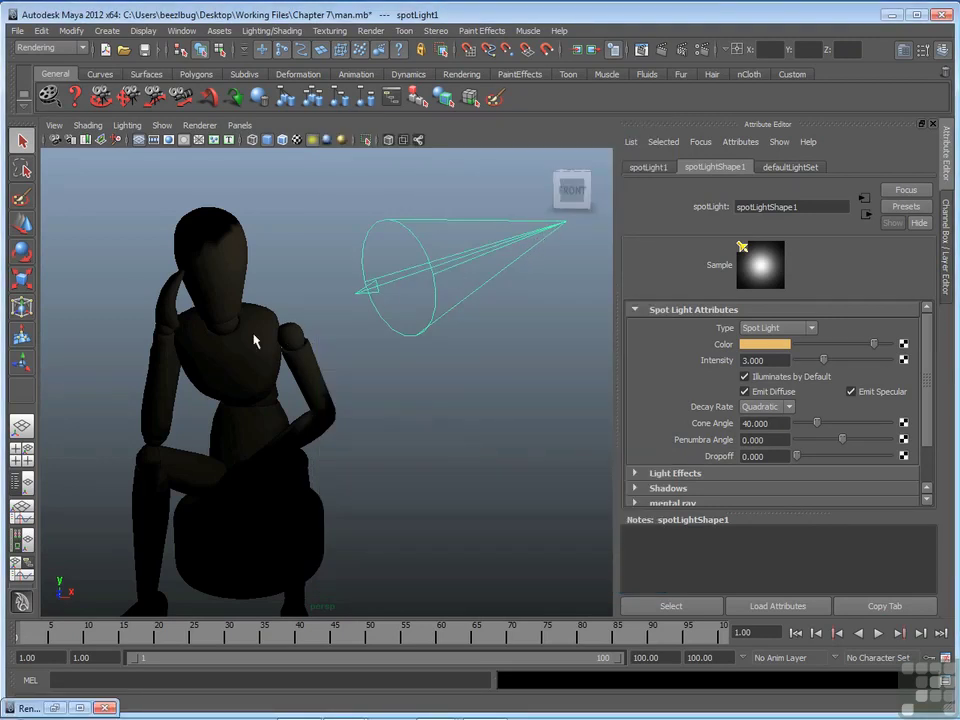
left_click(56, 708)
left_click(791, 408)
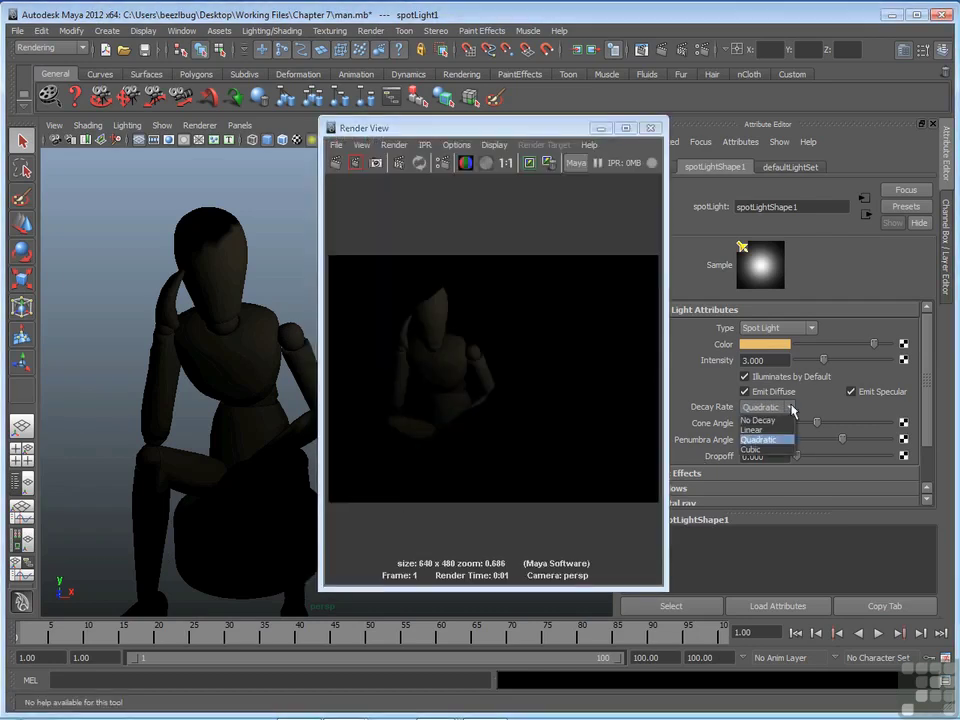
left_click(782, 431)
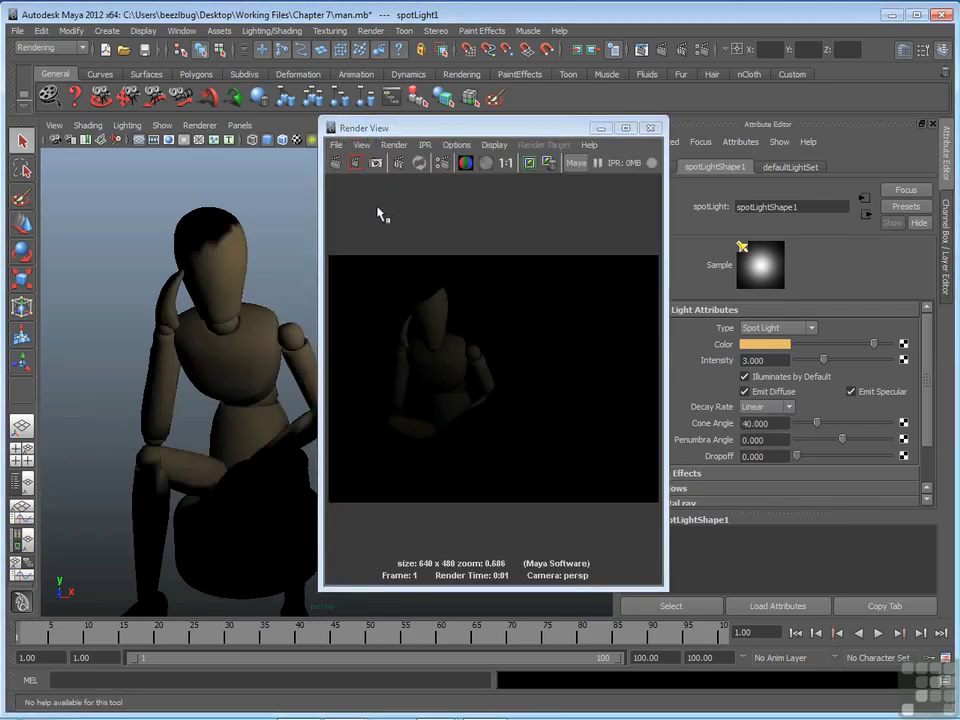
left_click(337, 162)
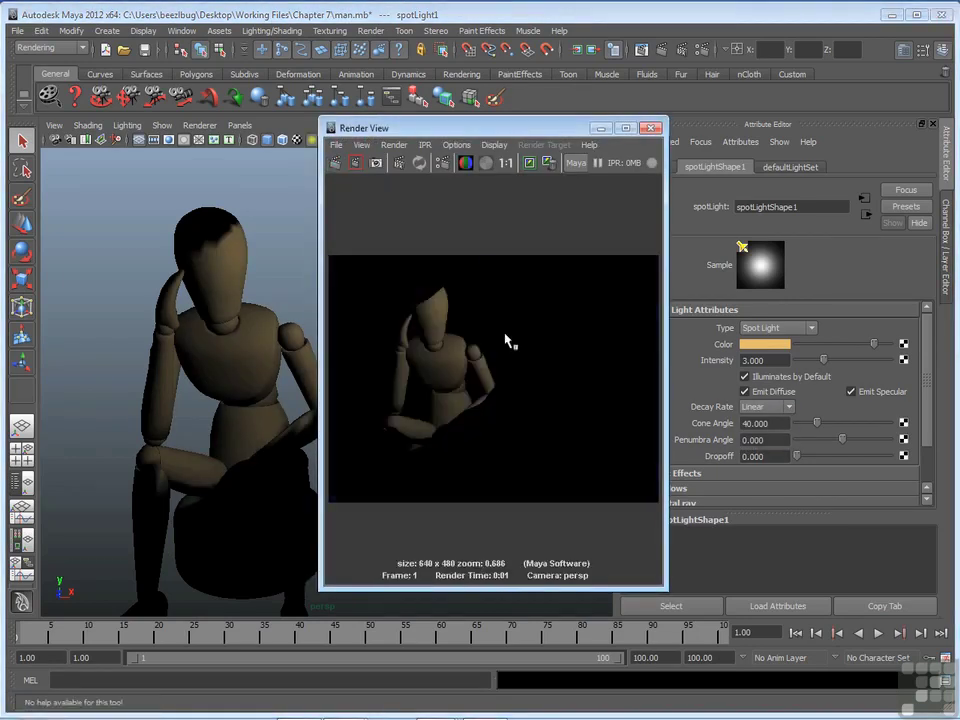
- Set the spotlight's decay rate to Cubic and its intensity to 10, rendering the mannequin after each change
left_click(789, 407)
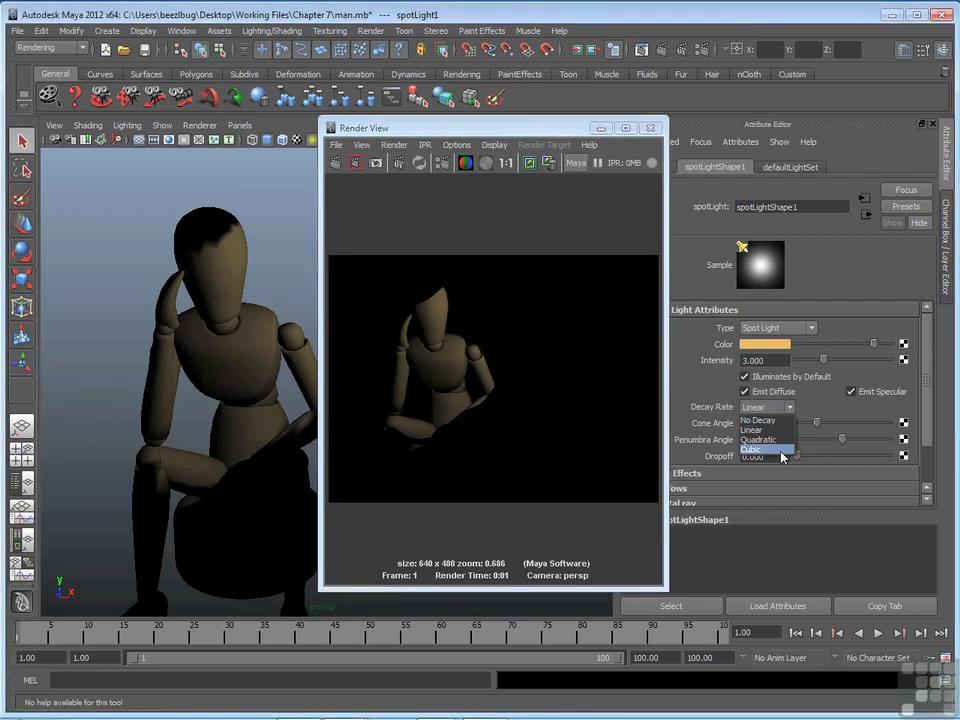
left_click(781, 451)
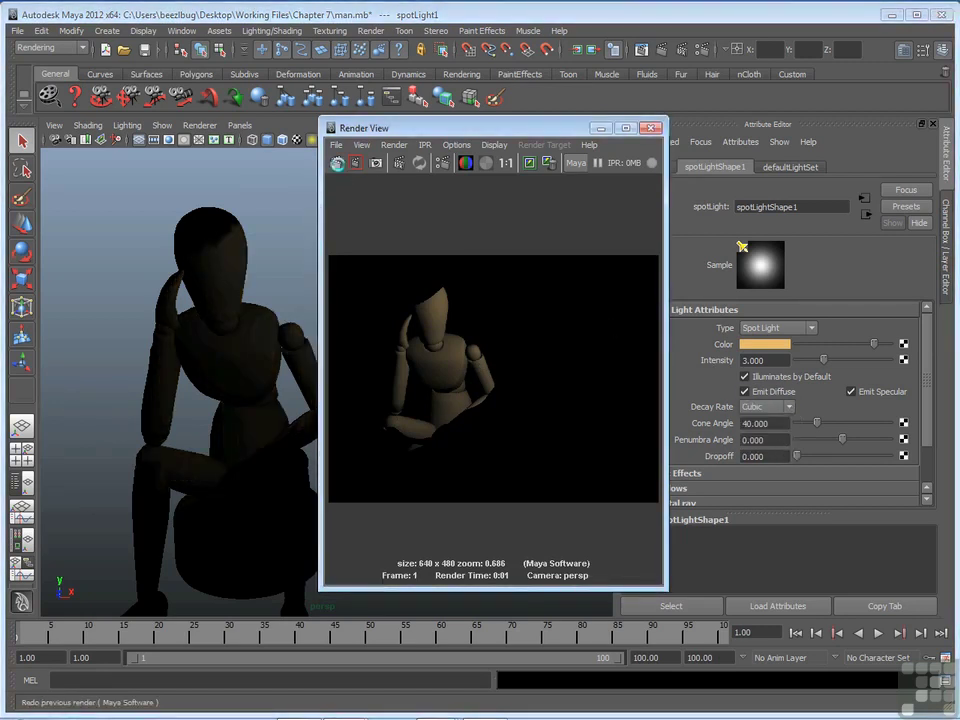
left_click(337, 162)
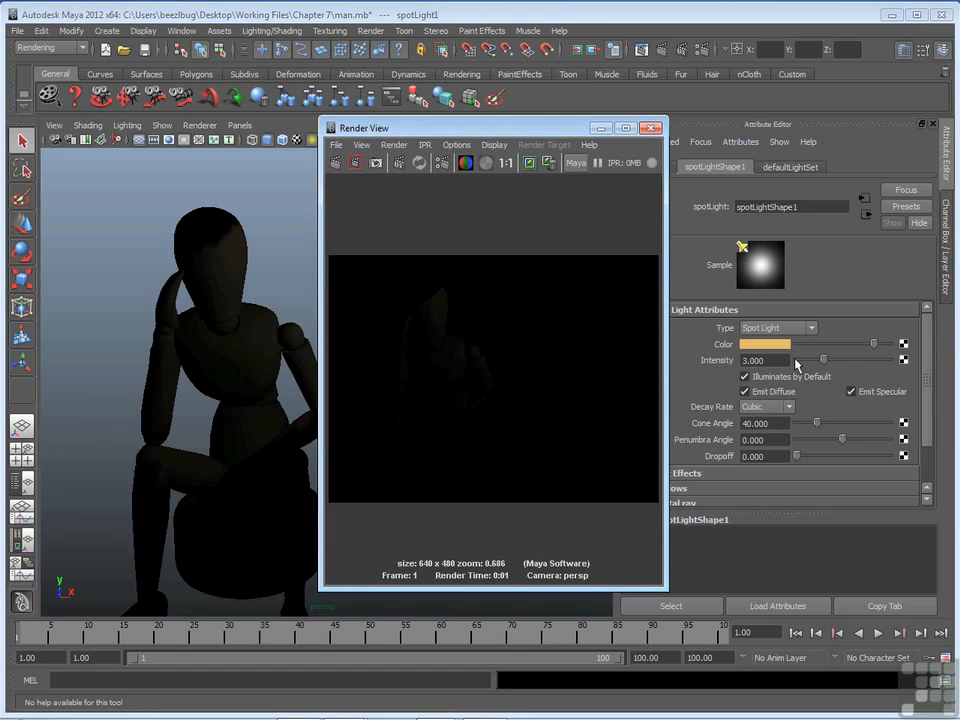
left_click_drag(824, 360, 910, 365)
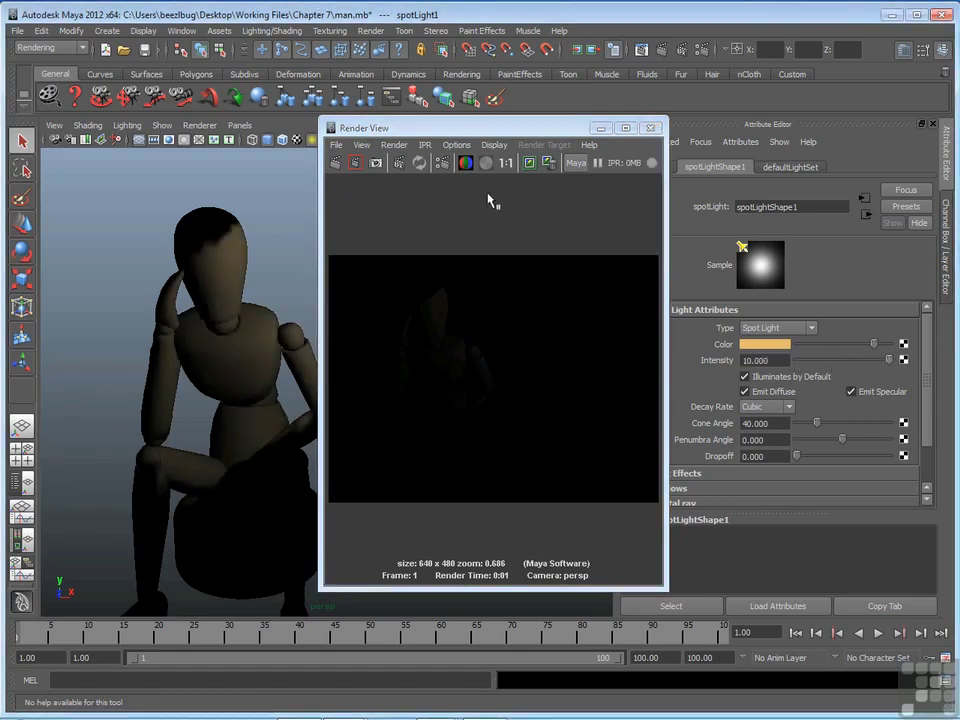
left_click(337, 162)
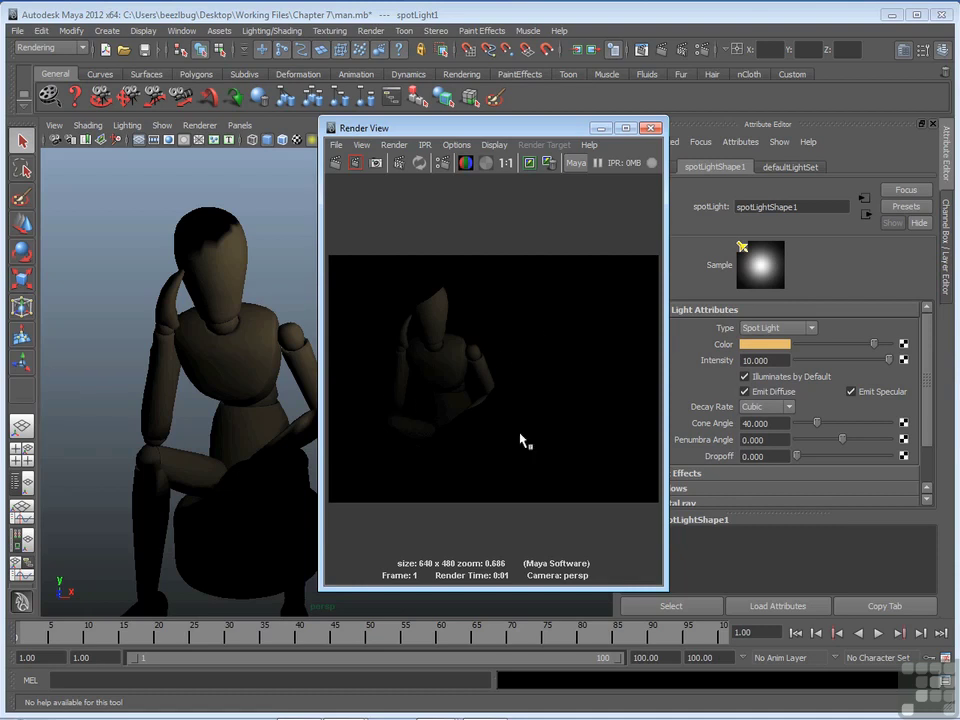
- Set the spotlight's decay rate to No Decay and its intensity to 2, and render the mannequin again
left_click(789, 407)
left_click(759, 420)
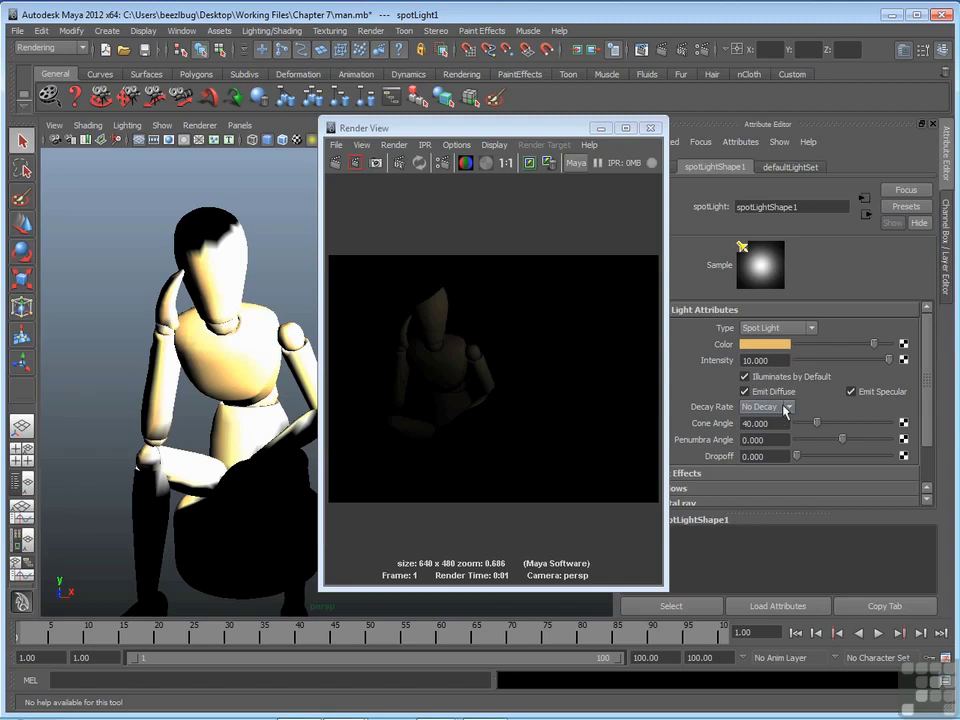
double_click(760, 360)
type("2")
key("Return")
left_click(336, 163)
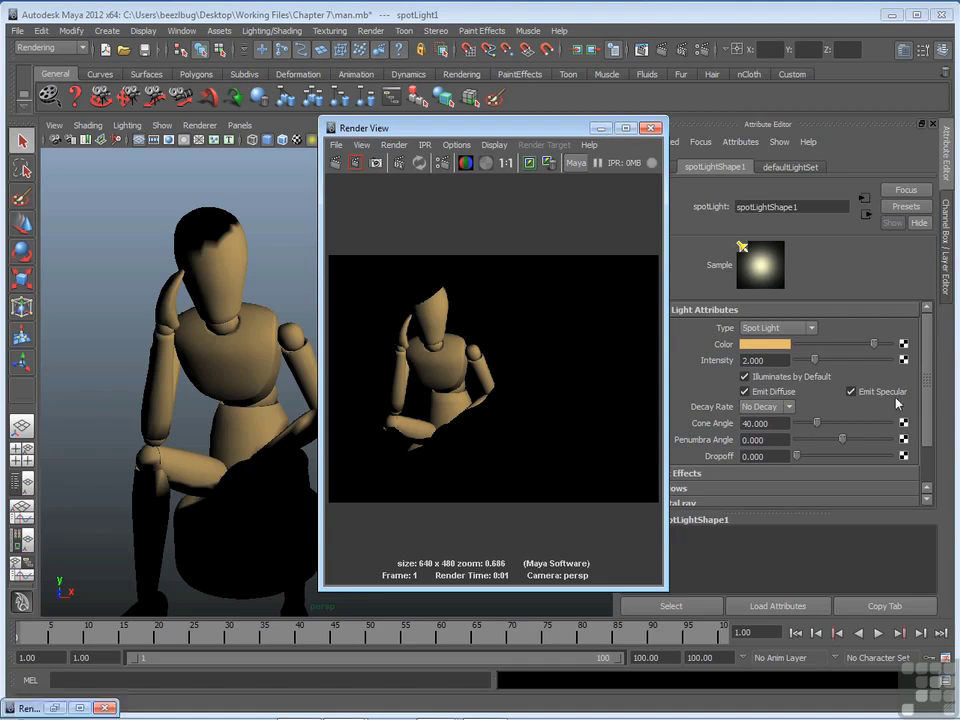
- Widen the spotlight's cone angle to about 83.4, narrow it to about 32.2, and render the mannequin
left_click(600, 128)
left_click_drag(817, 423, 841, 424)
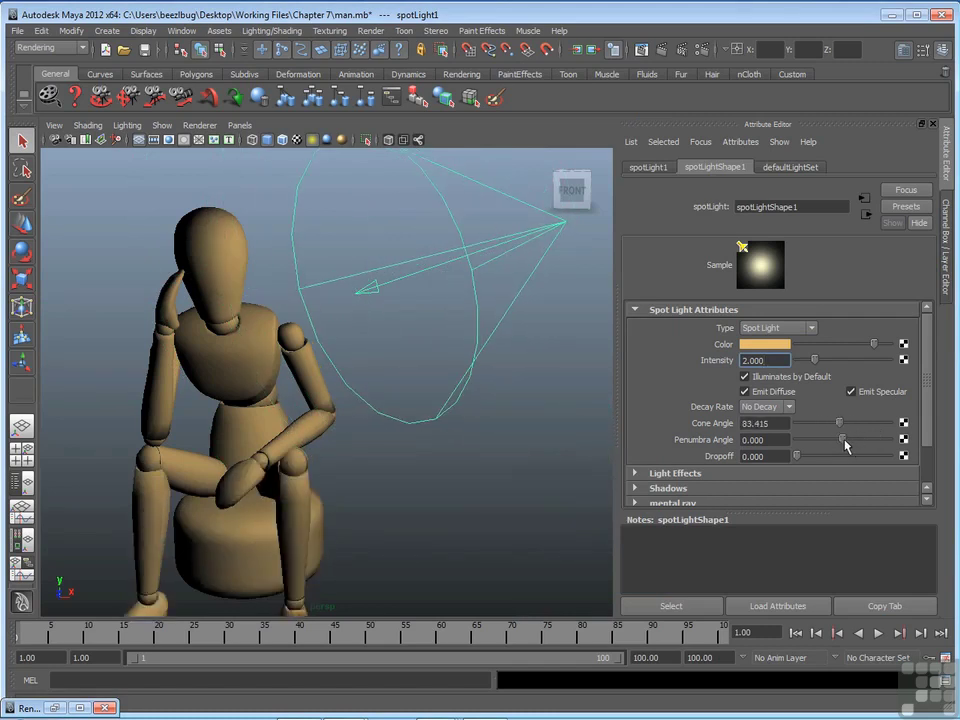
left_click_drag(845, 445, 855, 437)
left_click_drag(788, 440, 707, 443)
type("0.000")
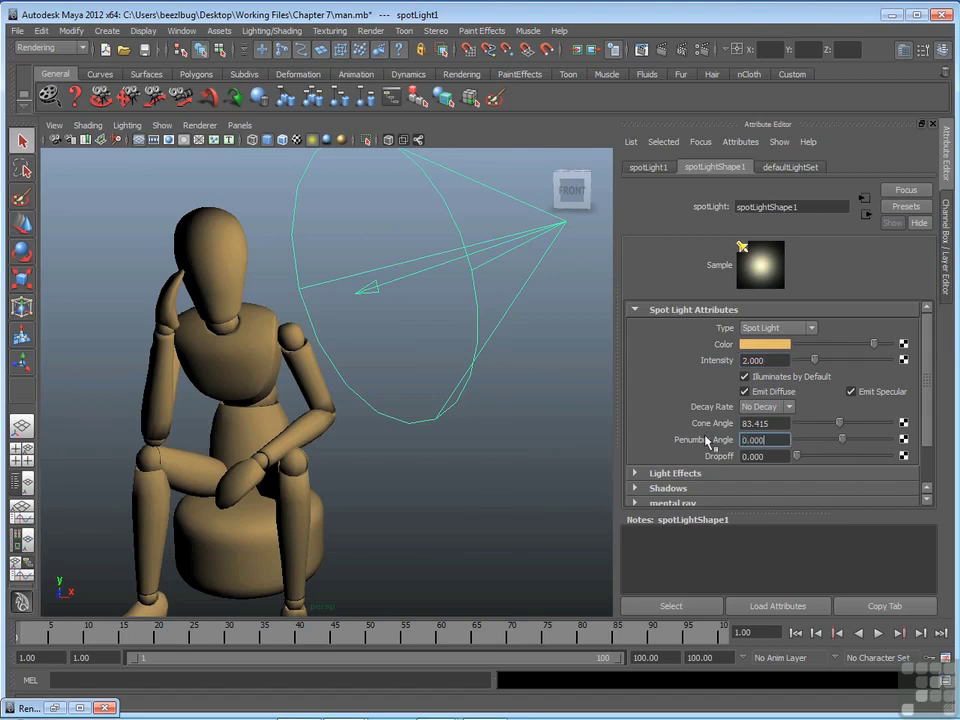
left_click_drag(839, 423, 815, 427)
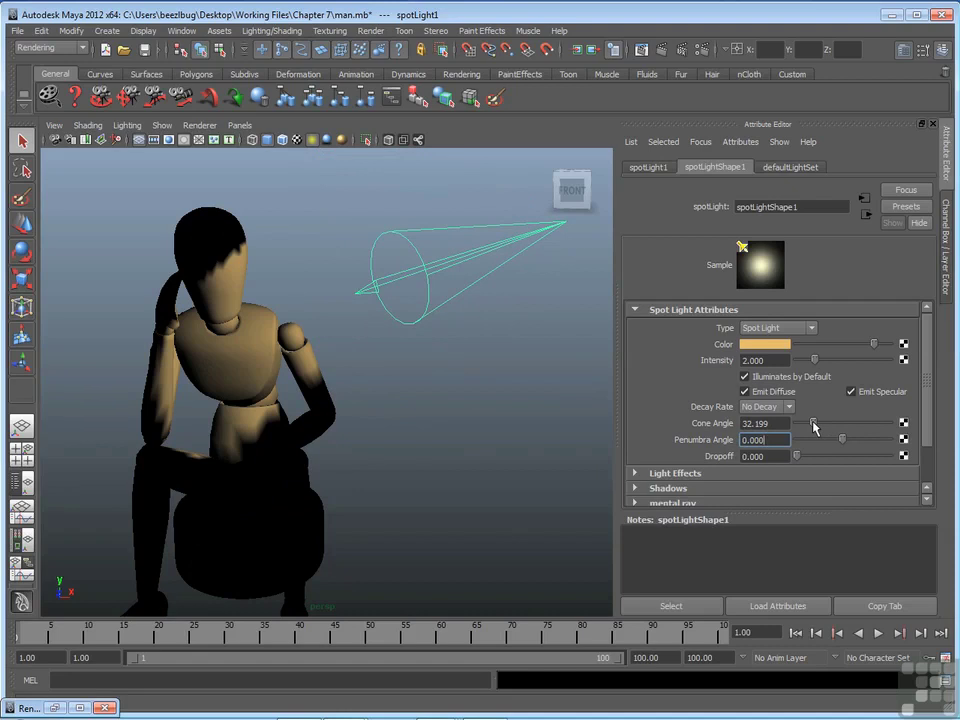
left_click(56, 707)
left_click(356, 162)
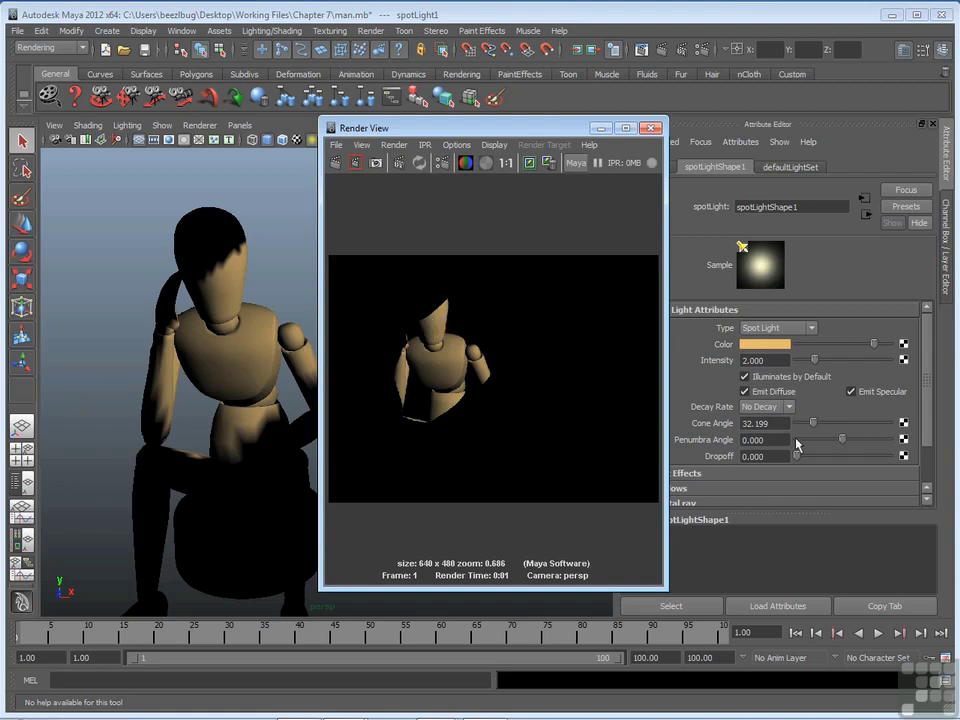
- Test-render the spotlight with penumbra angles of about 7.9, -2.8 and -7.4, and reset the penumbra angle to 0
left_click_drag(844, 443, 872, 432)
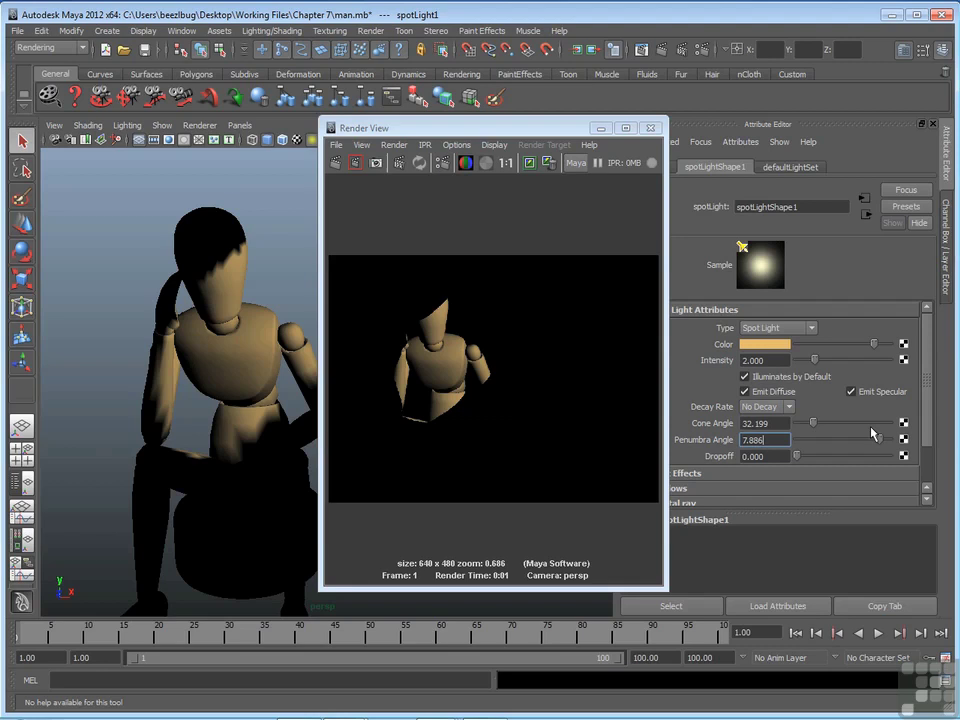
left_click(355, 162)
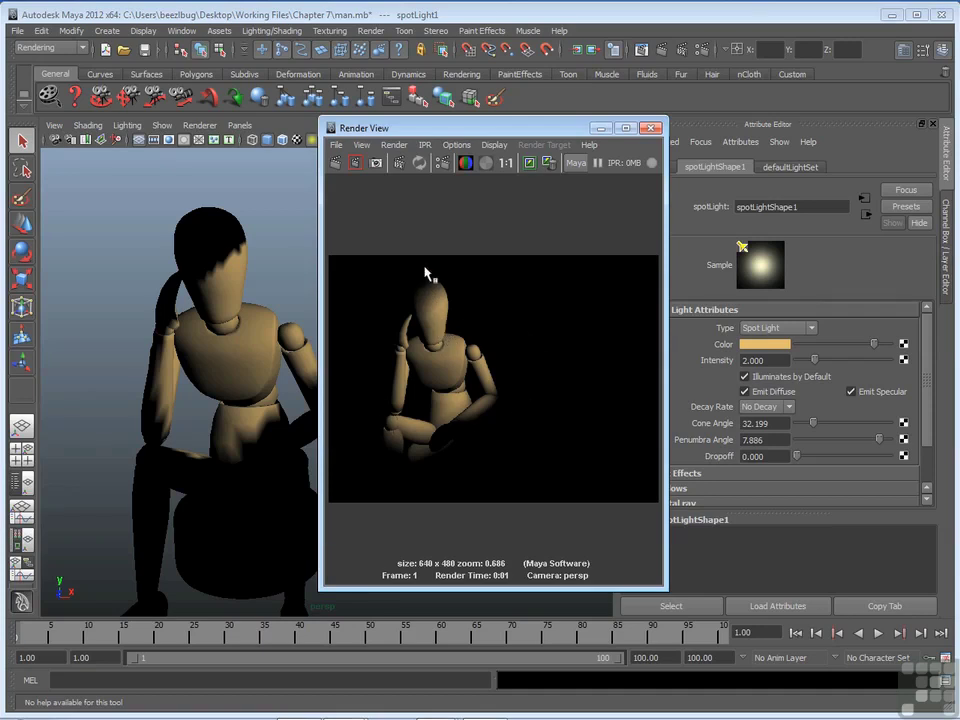
left_click_drag(879, 440, 830, 444)
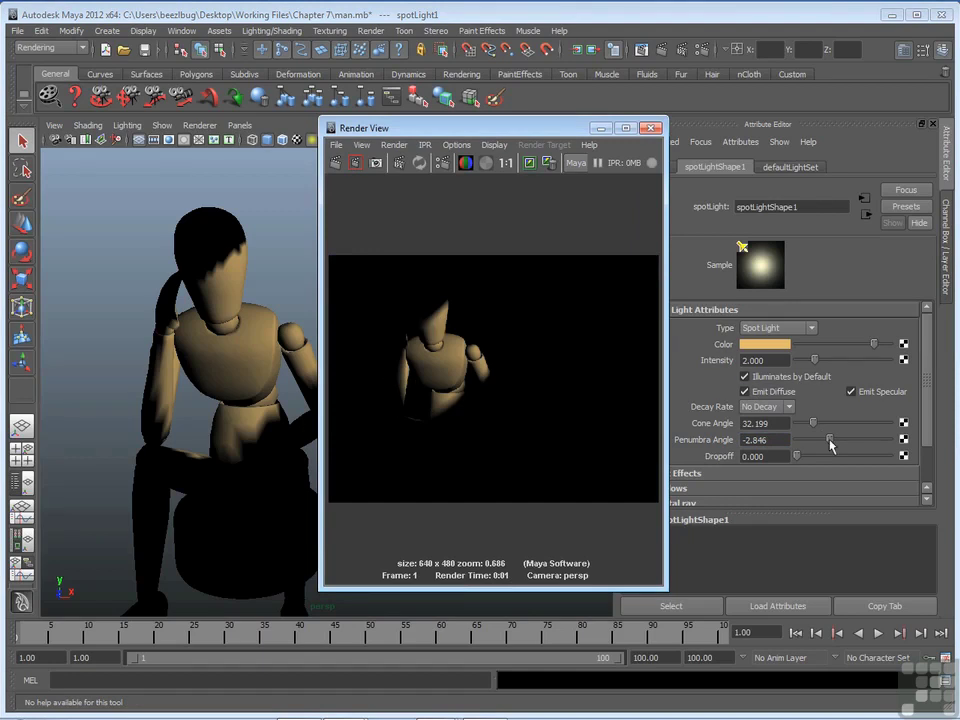
left_click_drag(829, 440, 809, 443)
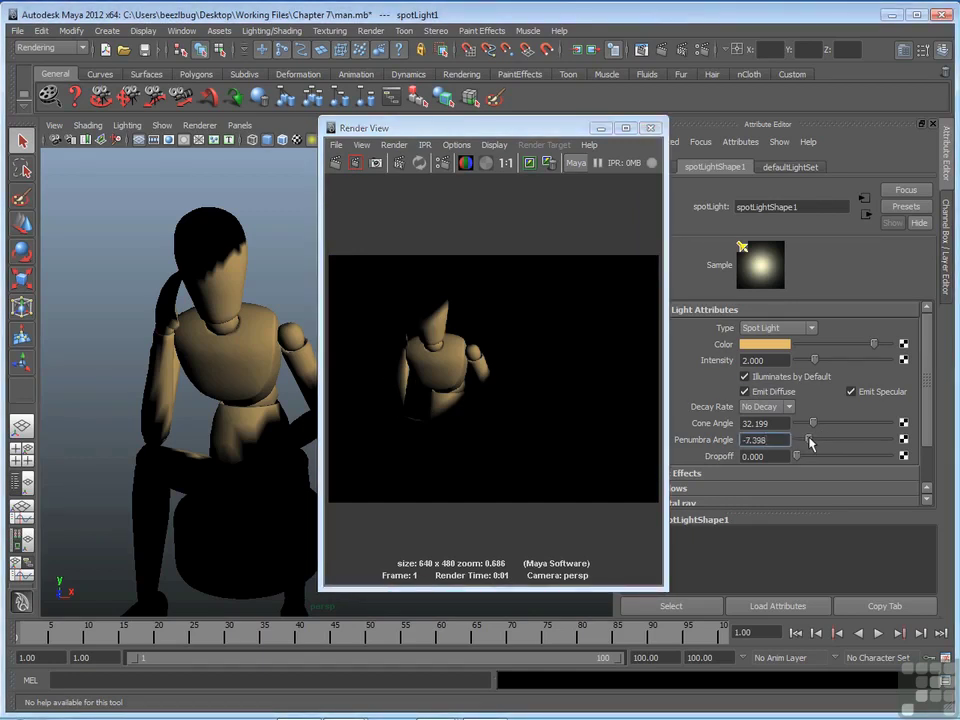
left_click(337, 163)
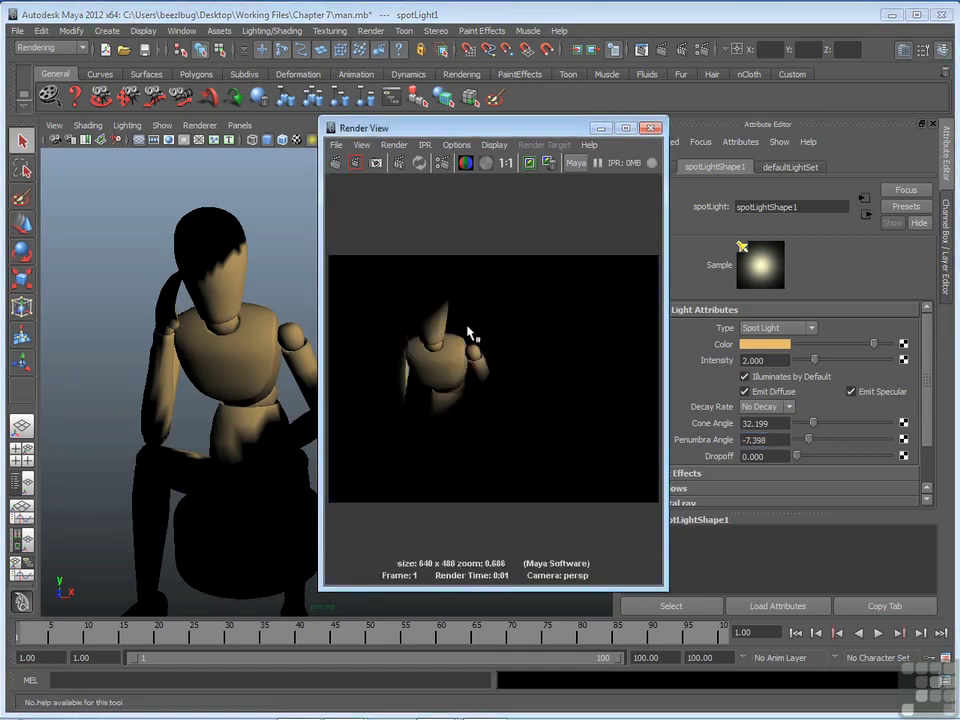
double_click(781, 439)
type("0")
key("Return")
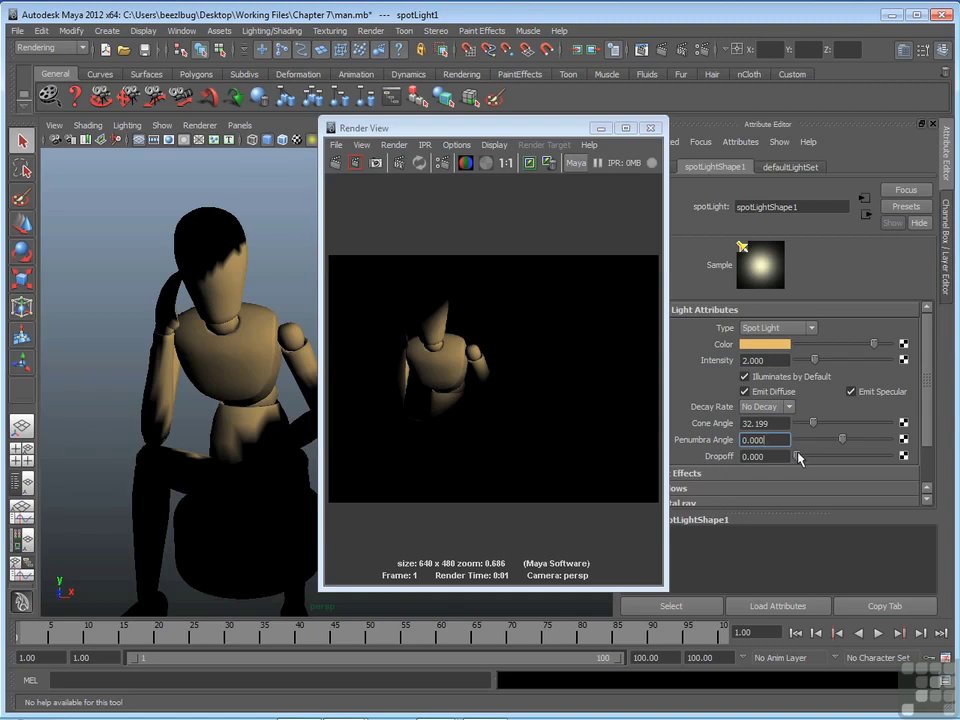
- Test-render the mannequin with the spotlight's dropoff at about 182.4, and return the dropoff to 0
left_click_drag(799, 458, 861, 462)
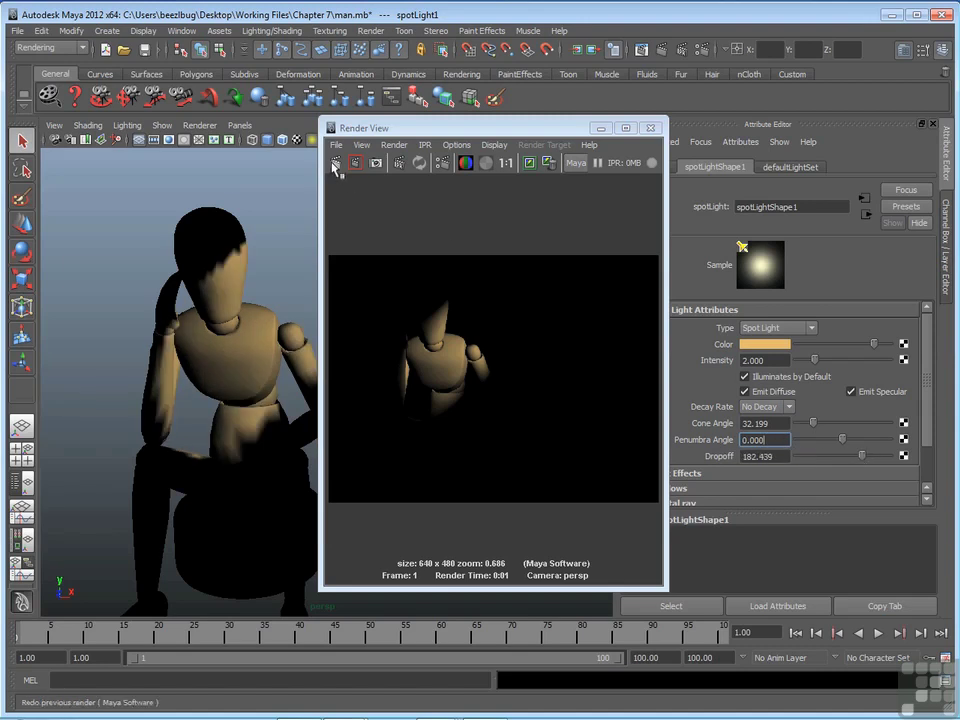
left_click(335, 165)
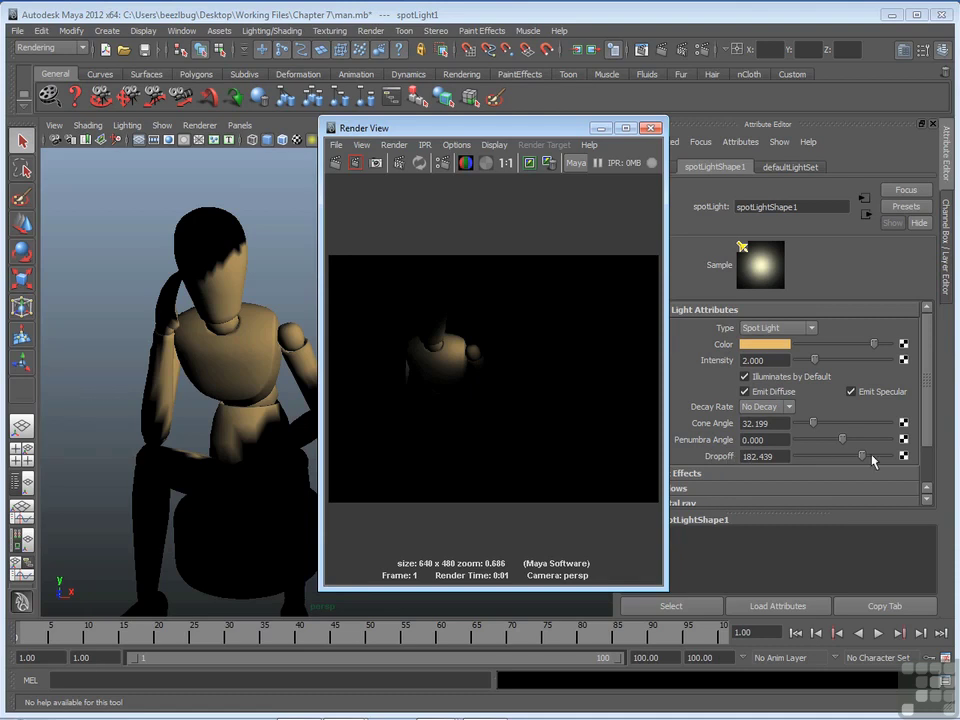
left_click_drag(862, 456, 743, 461)
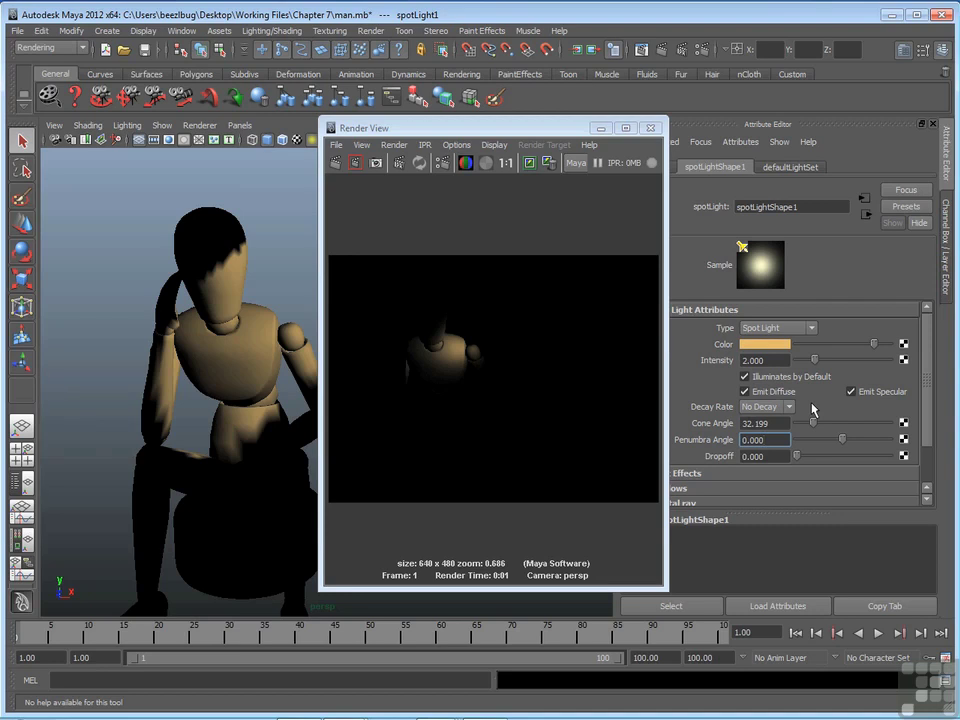
- Change the spotlight's type to Ambient Light and render the mannequin with it
left_click(601, 128)
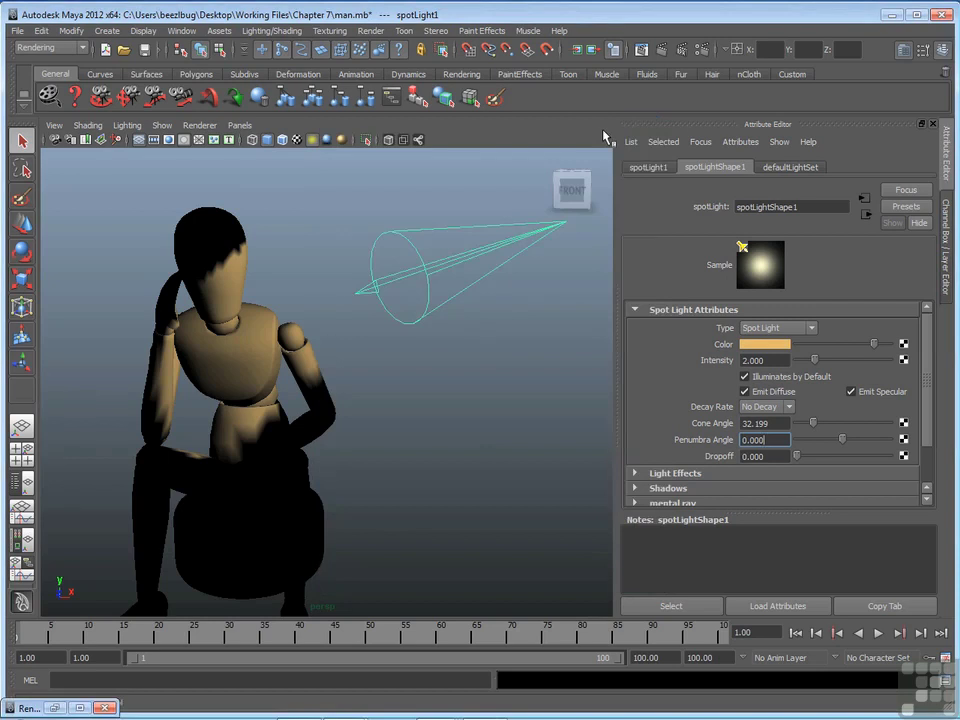
left_click(812, 328)
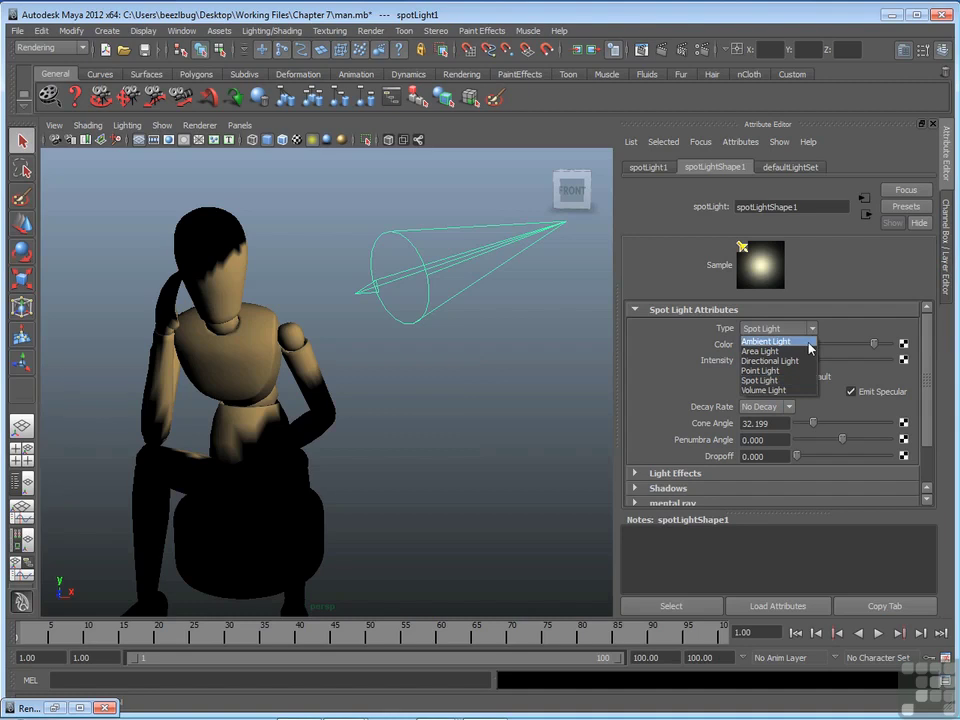
left_click(809, 343)
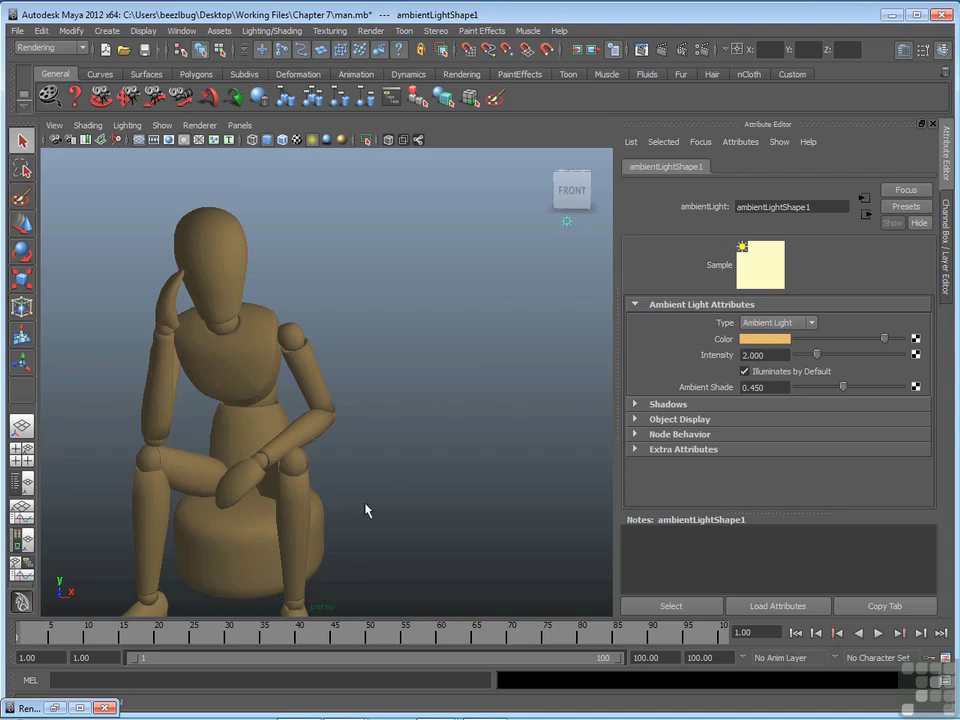
left_click(28, 708)
left_click(339, 163)
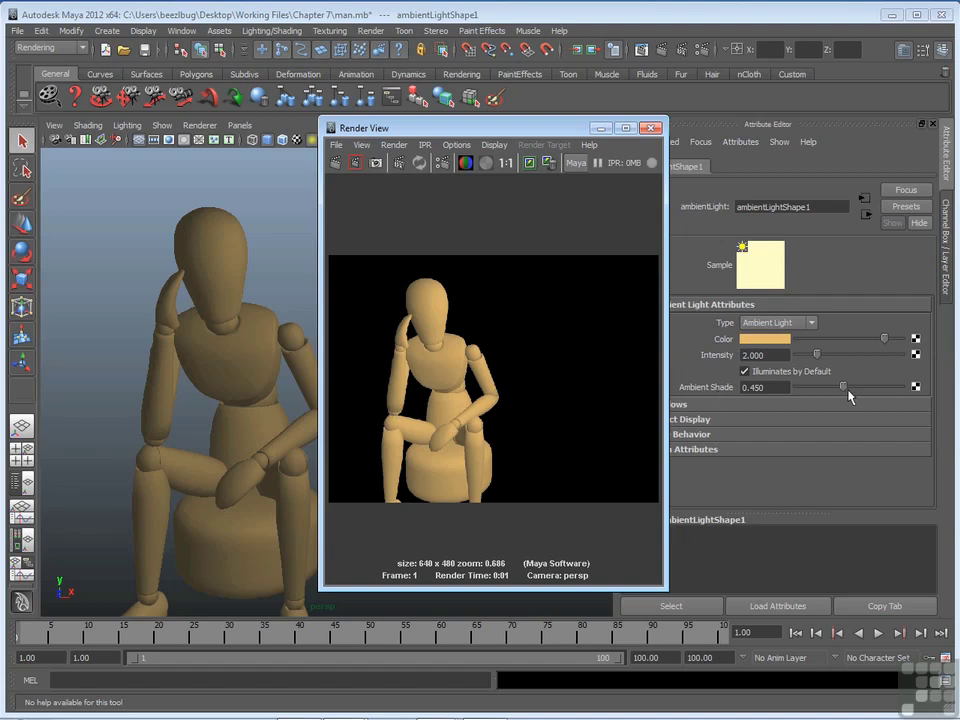
- Render the mannequin with the ambient light's Ambient Shade at 0 and again at 1
left_click_drag(842, 387, 812, 388)
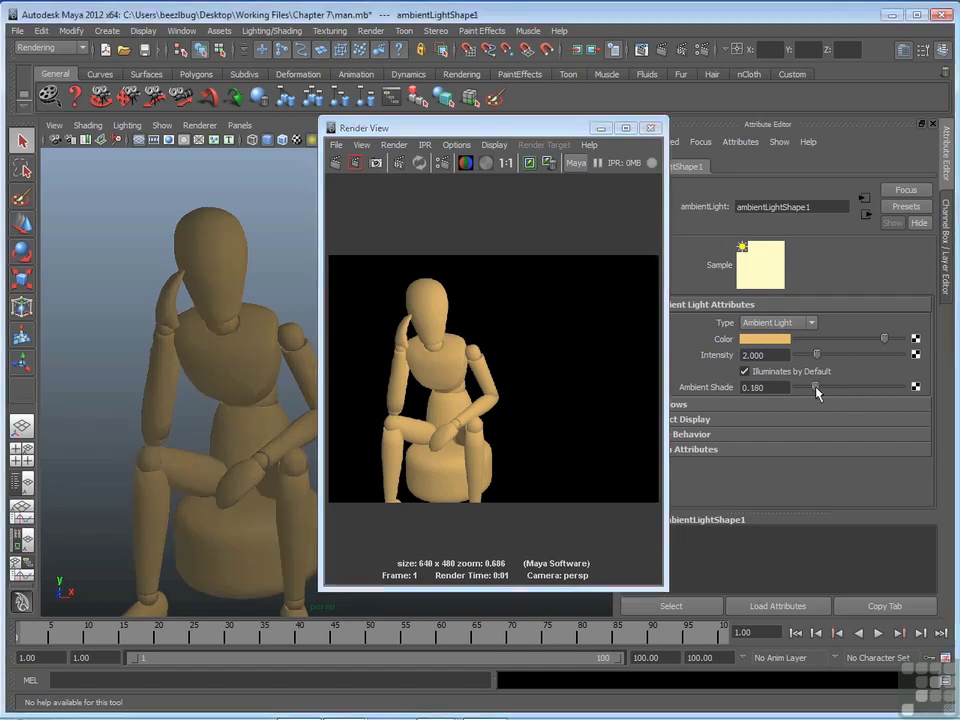
left_click(354, 162)
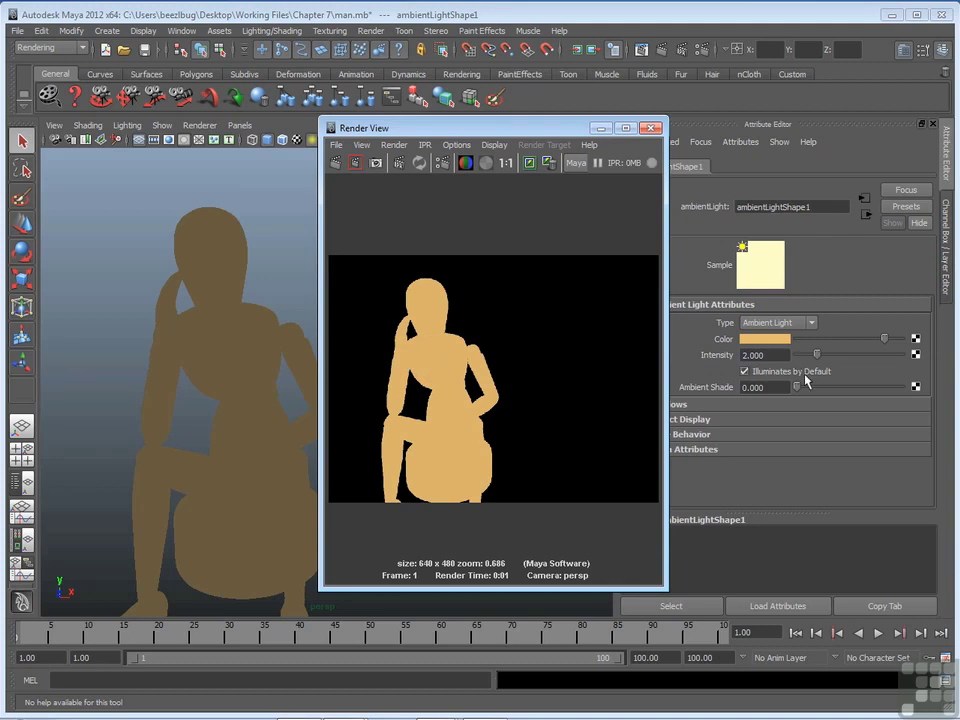
left_click_drag(798, 390, 903, 388)
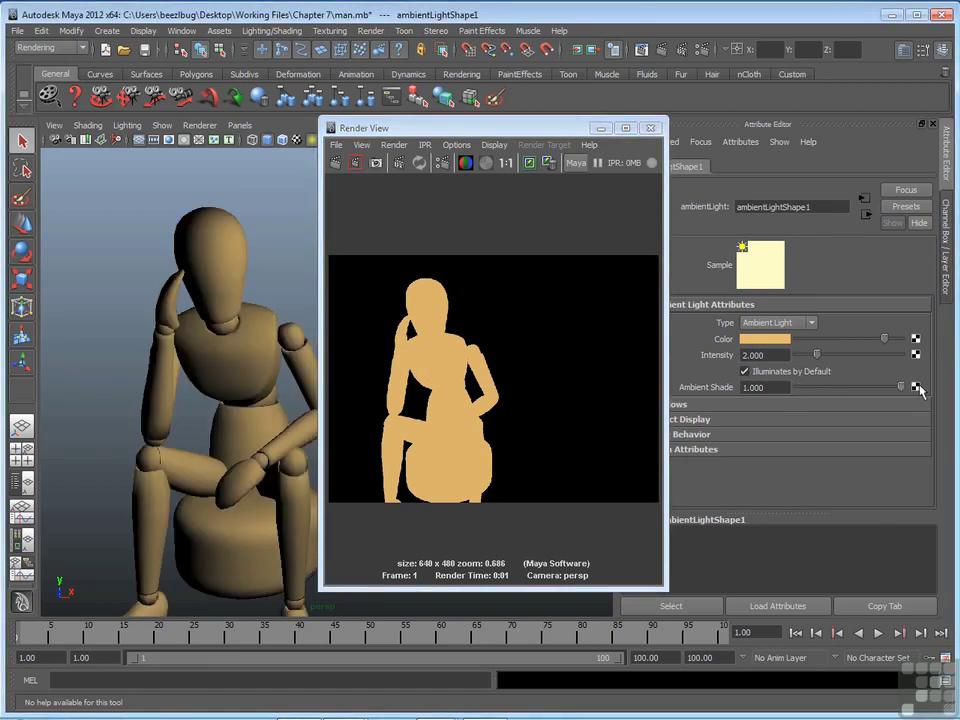
left_click(336, 162)
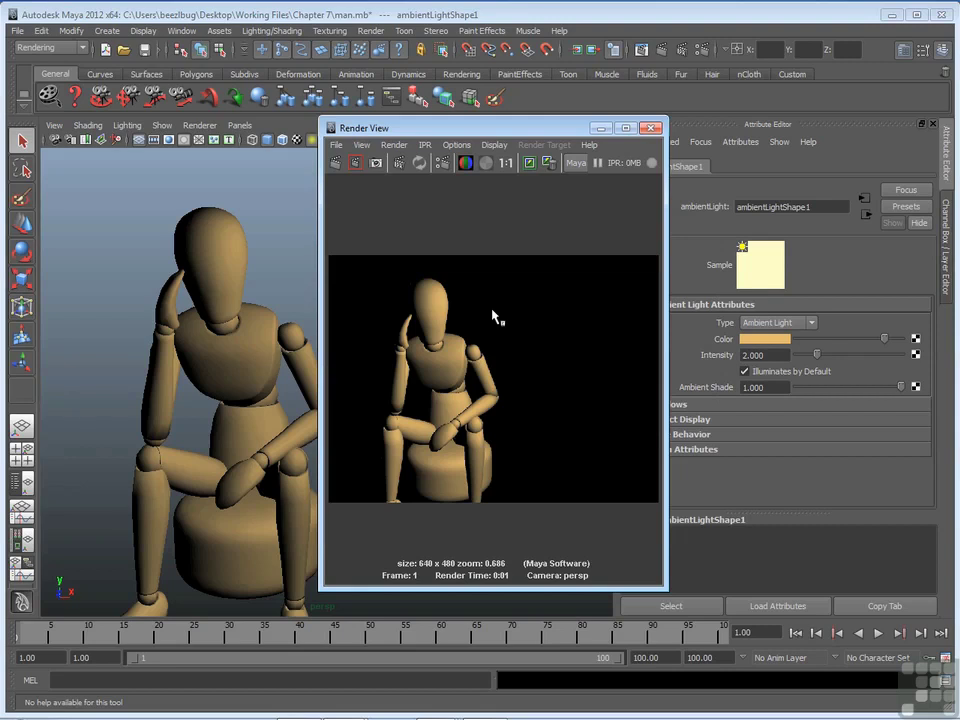
- Lower the Ambient Shade to about 0.734 and render the mannequin again
mouse_move(514, 128)
left_mouse_down()
mouse_move(760, 113)
mouse_move(510, 126)
left_mouse_up()
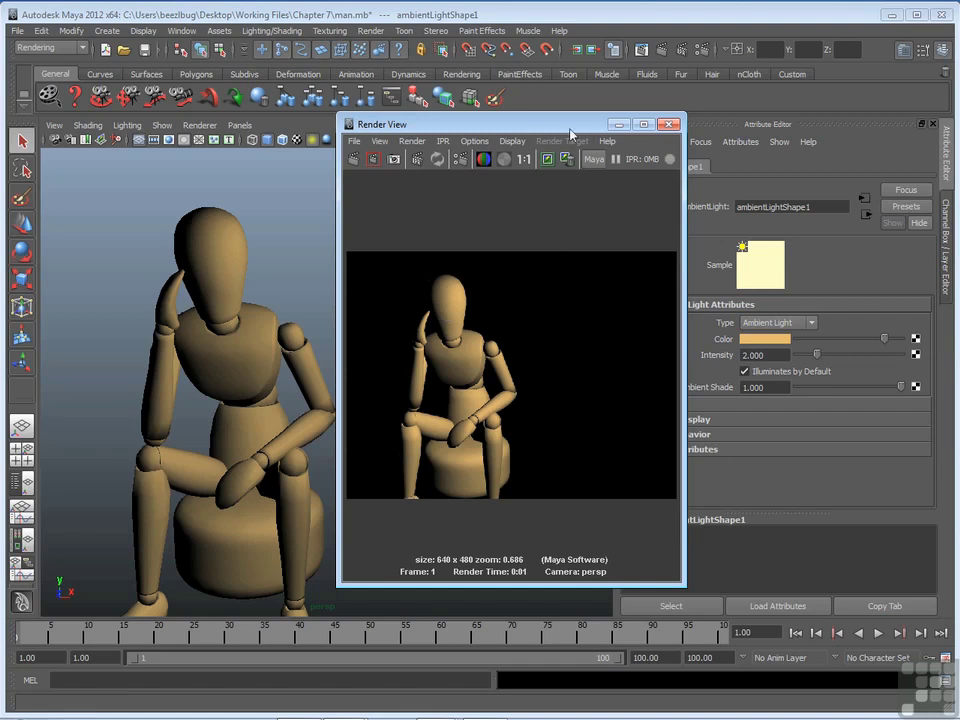
left_click_drag(470, 124, 438, 125)
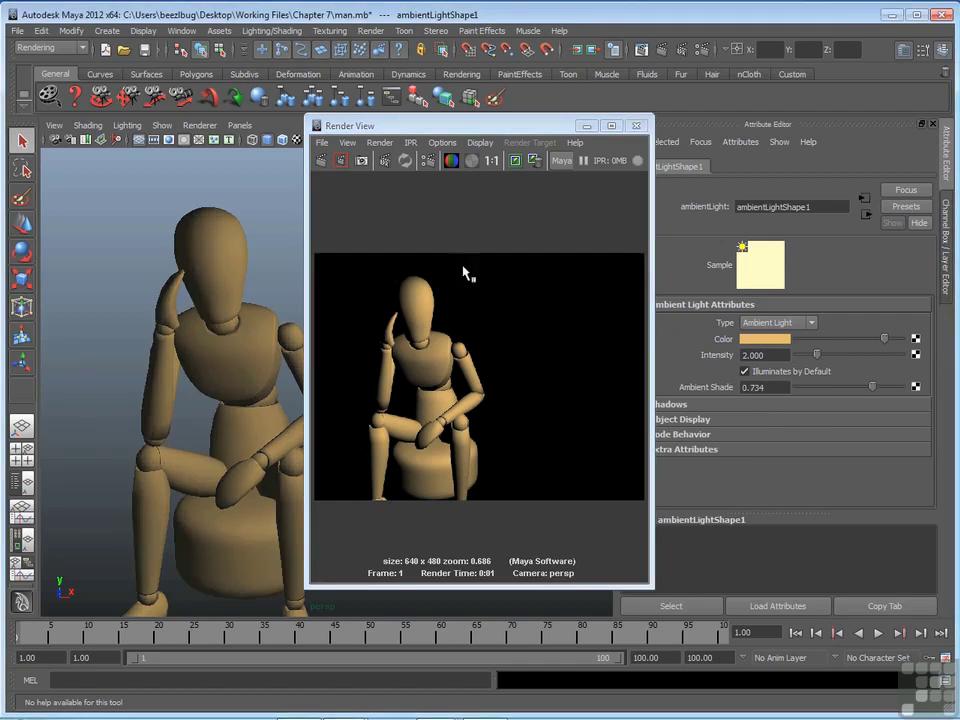
left_click(322, 160)
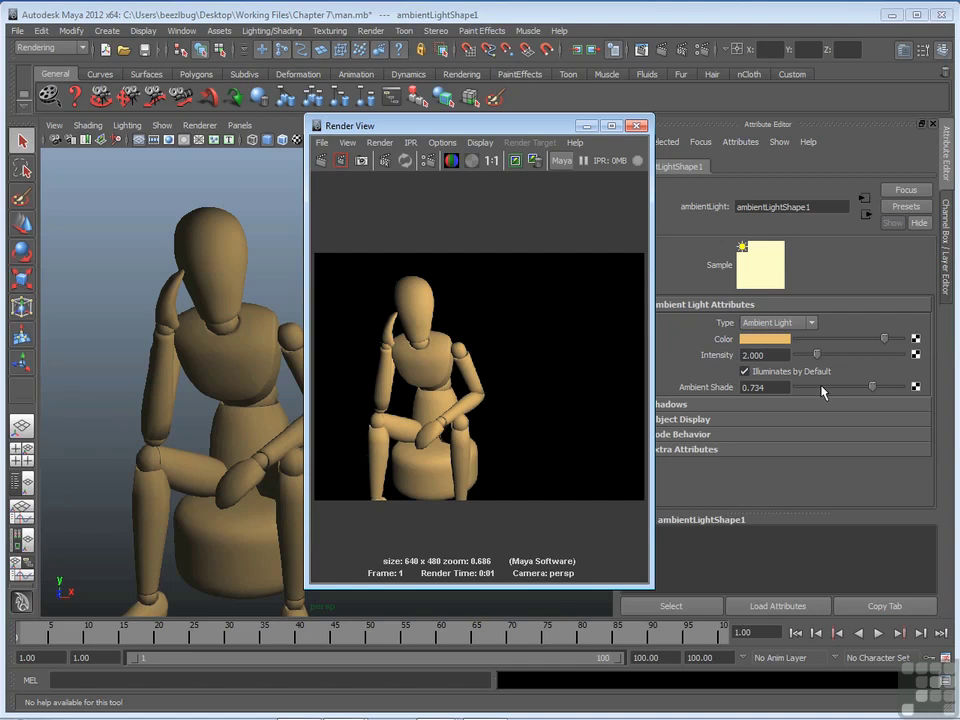
- Set the ambient light's Ambient Shade to 0.45
double_click(770, 387)
type("0.45")
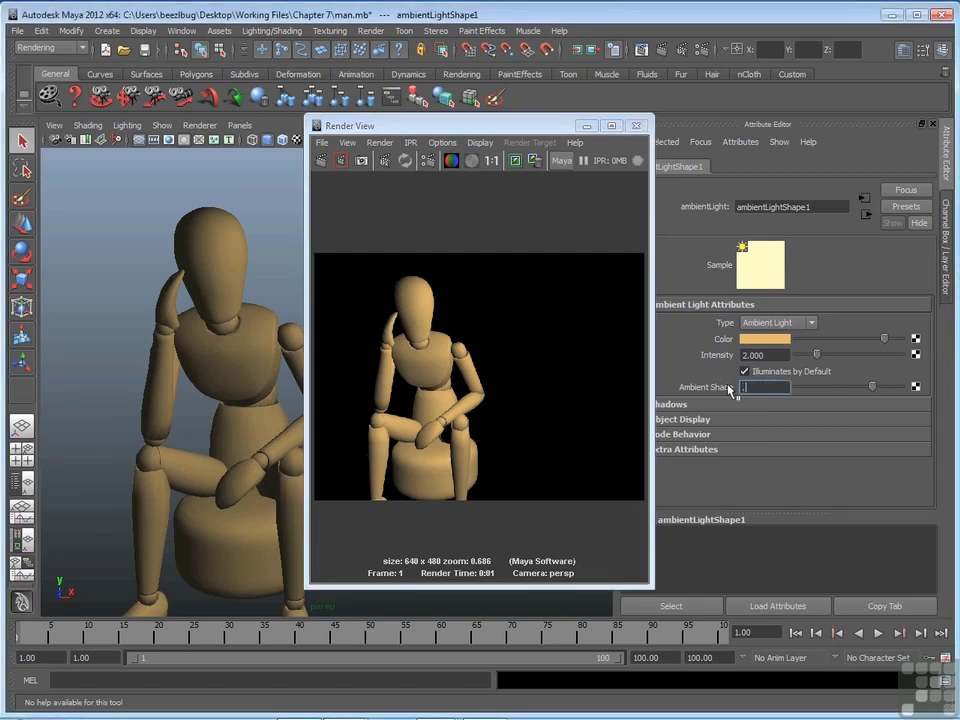
key("Return")
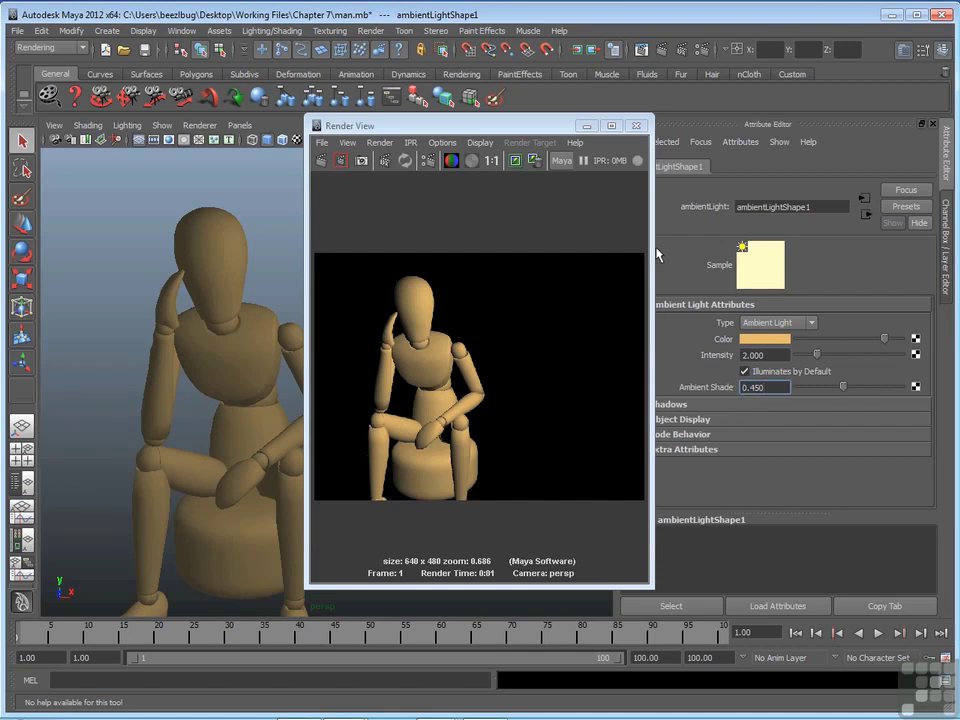
- Put the render window away and change the light's type to Directional Light, followed by Point Light
left_click(585, 127)
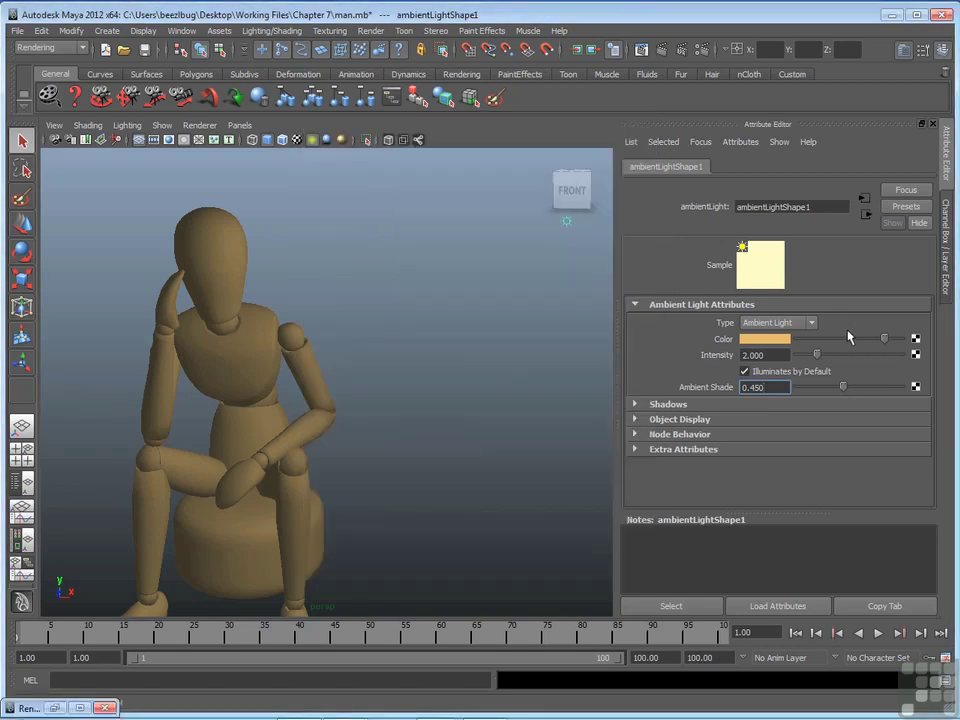
left_click(811, 323)
left_click(770, 355)
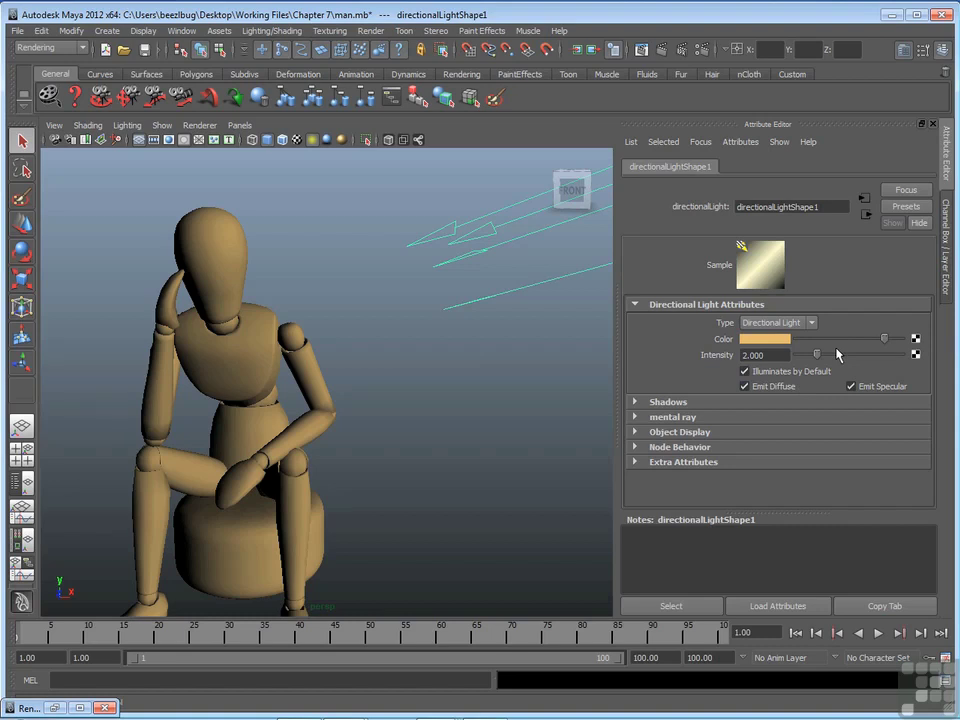
left_click(812, 323)
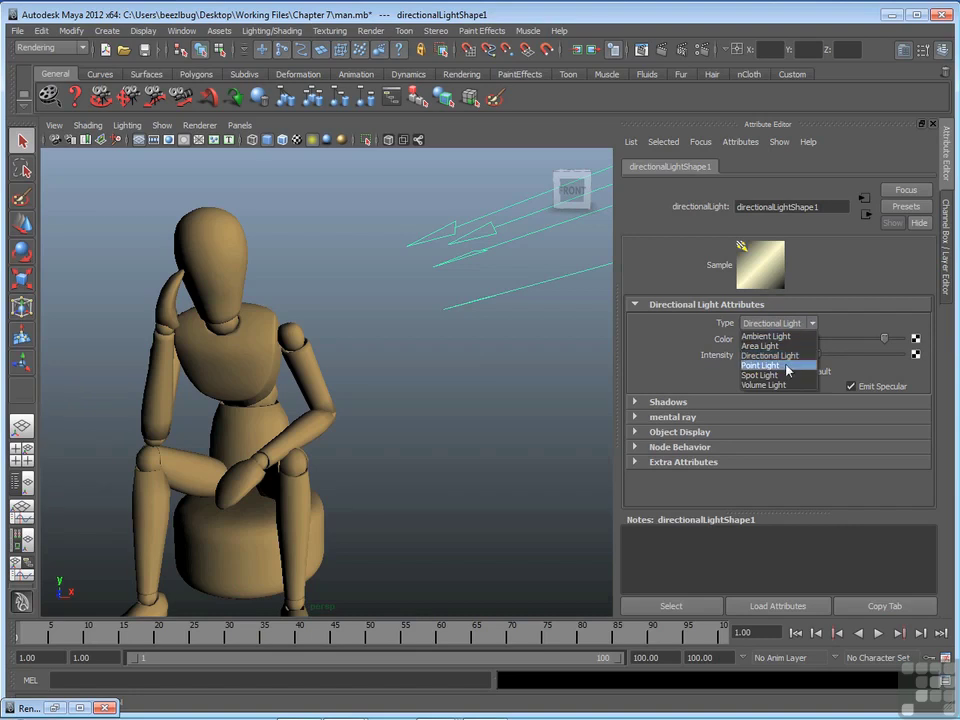
left_click(787, 366)
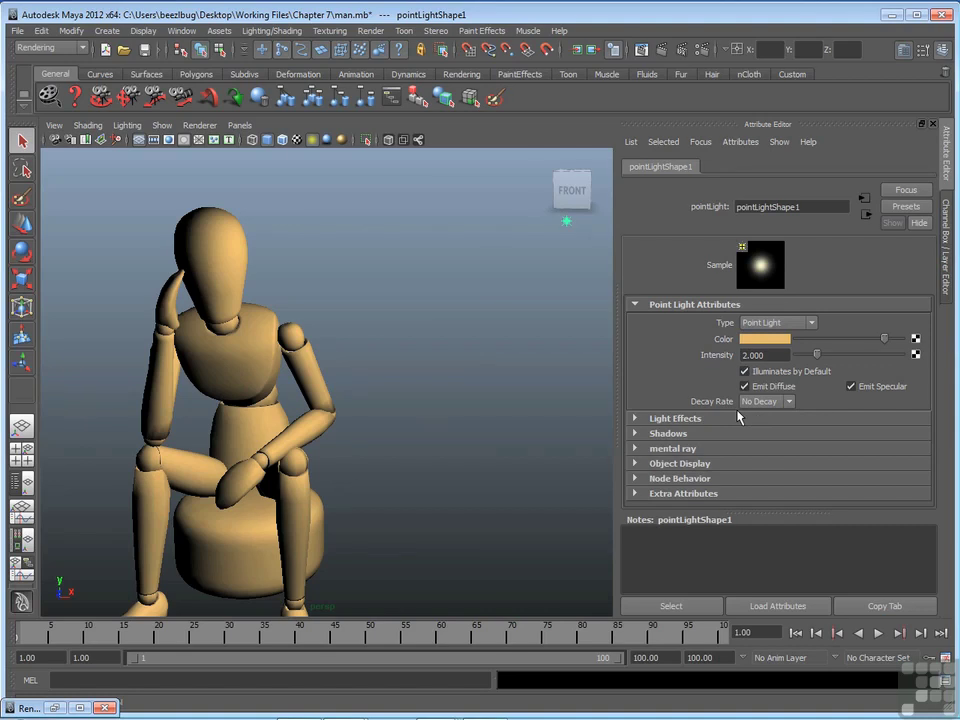
- Change the point light's type back to Spot Light
left_click(812, 323)
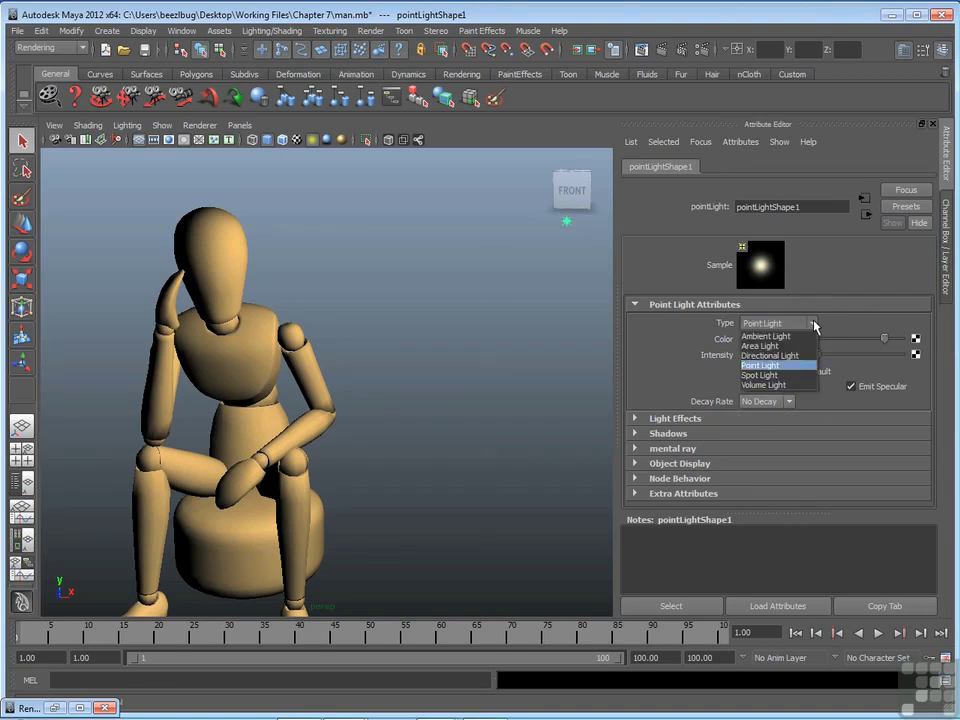
left_click(784, 376)
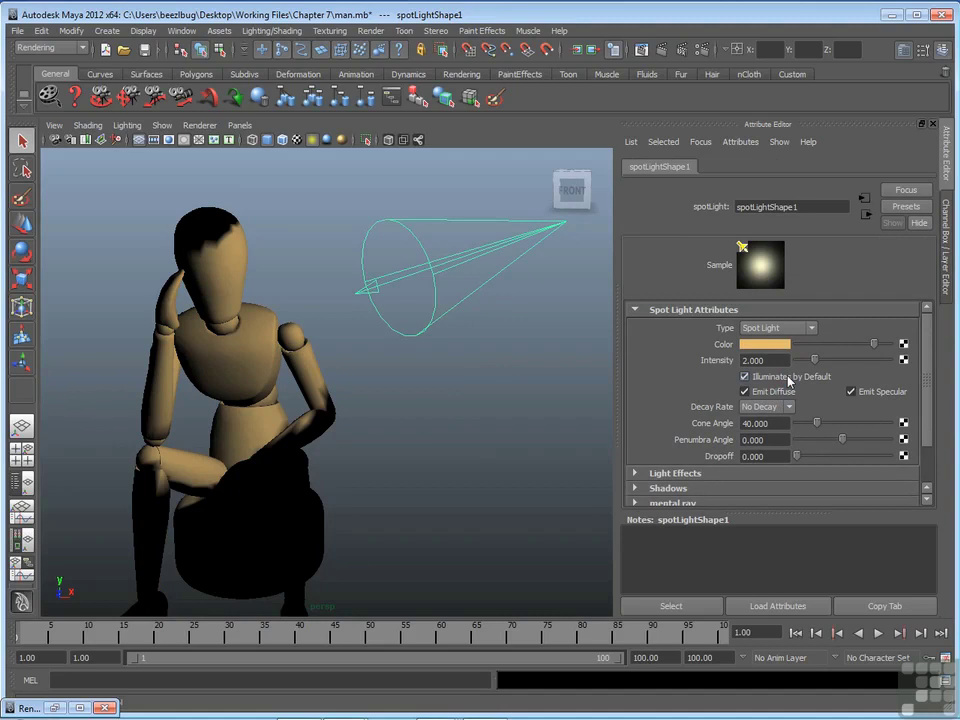
left_click(805, 328)
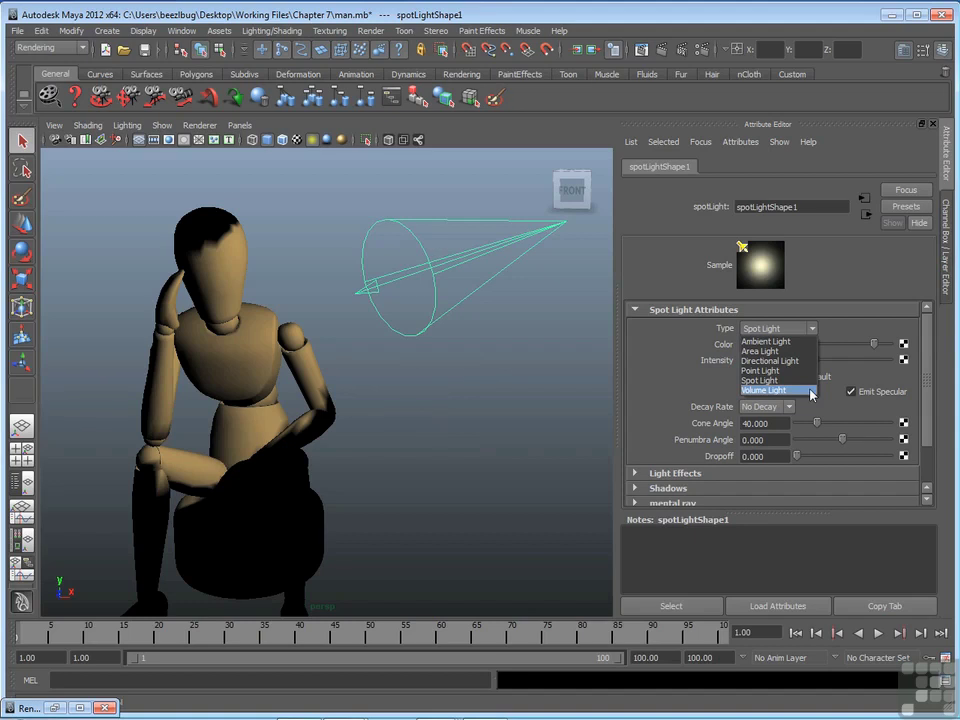
left_click(840, 338)
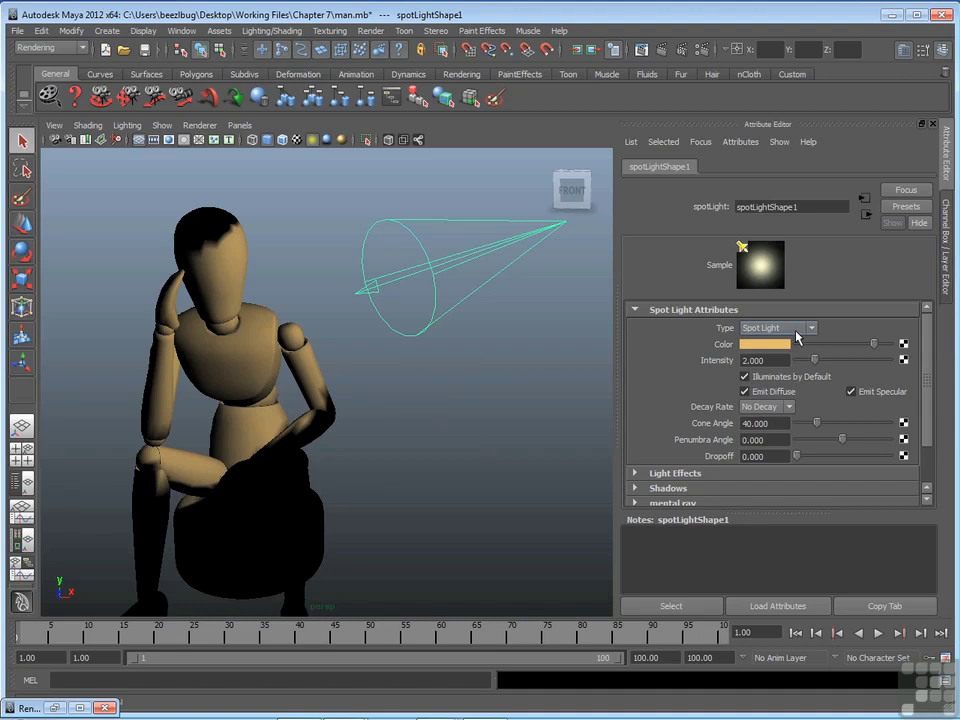
left_click(100, 30)
mouse_move(150, 111)
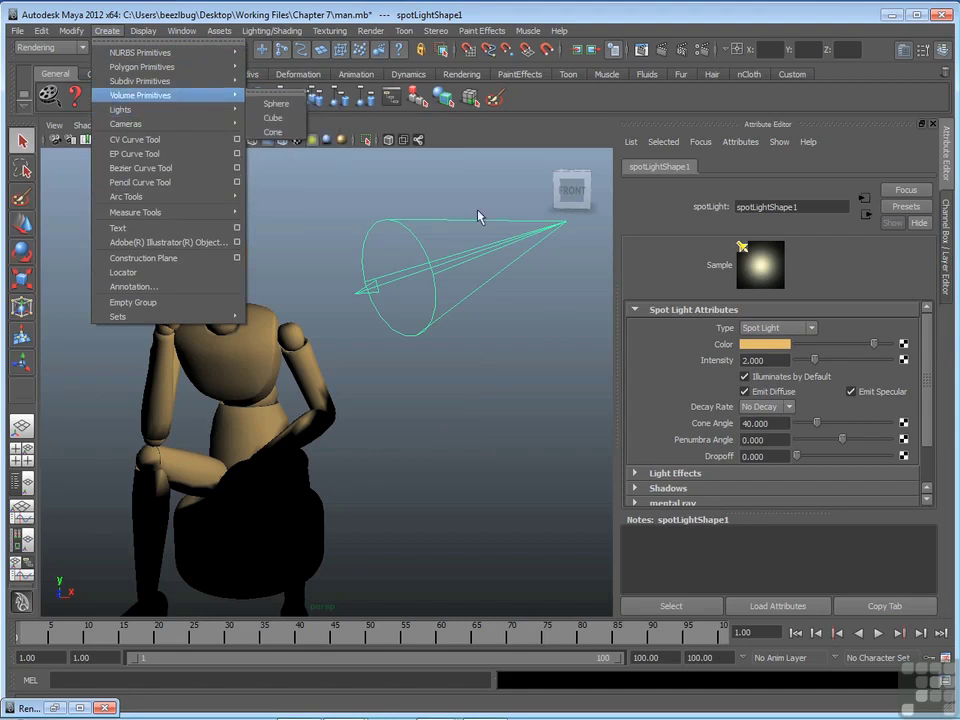
left_click(510, 392)
- Select the spotlight and turn on Barn Doors in its Light Effects attributes
left_click(448, 320)
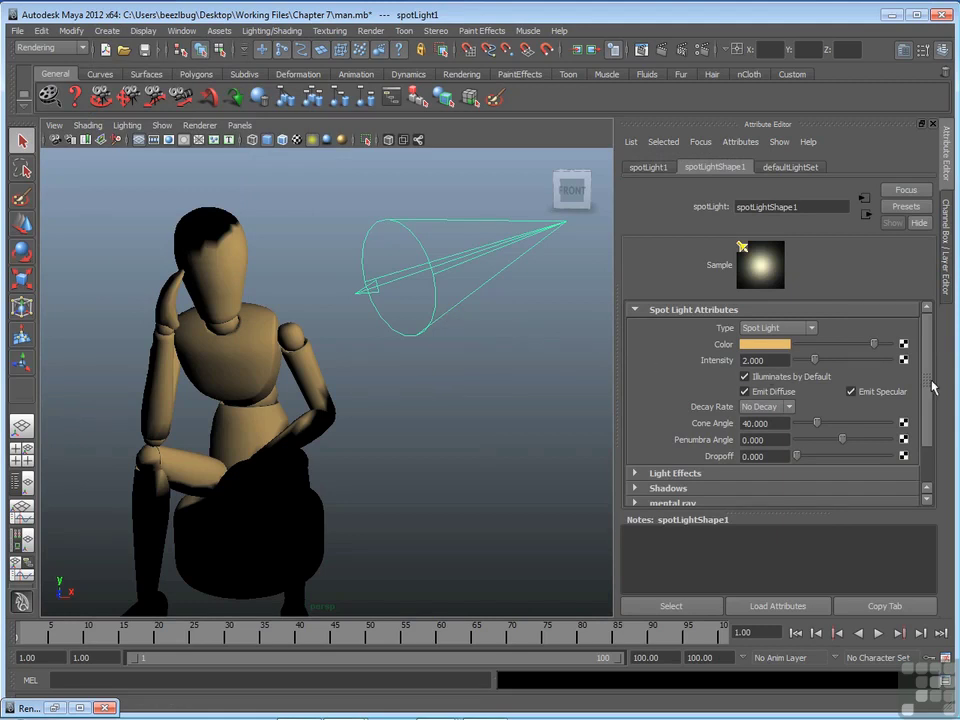
scroll(928, 407, "down", 2)
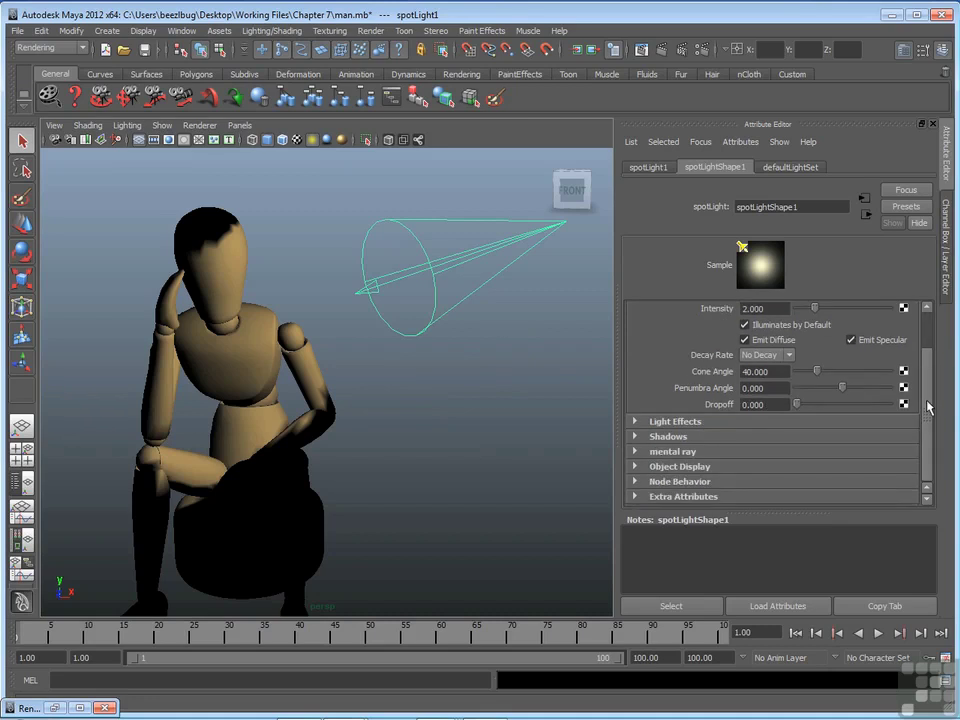
left_click(636, 421)
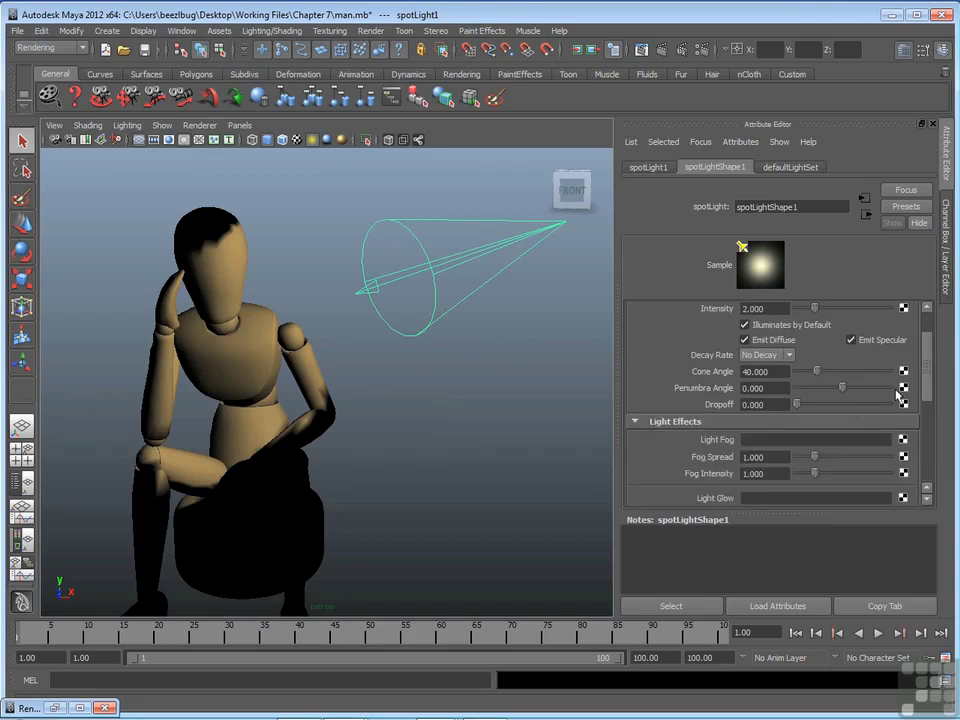
left_click_drag(928, 368, 928, 398)
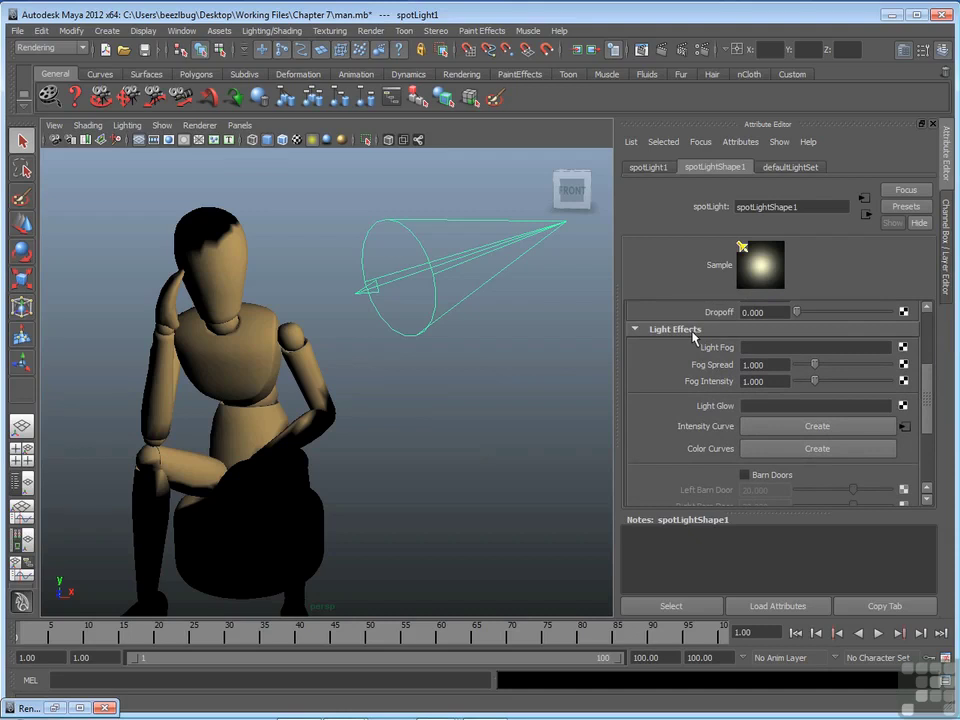
left_click_drag(929, 392, 929, 416)
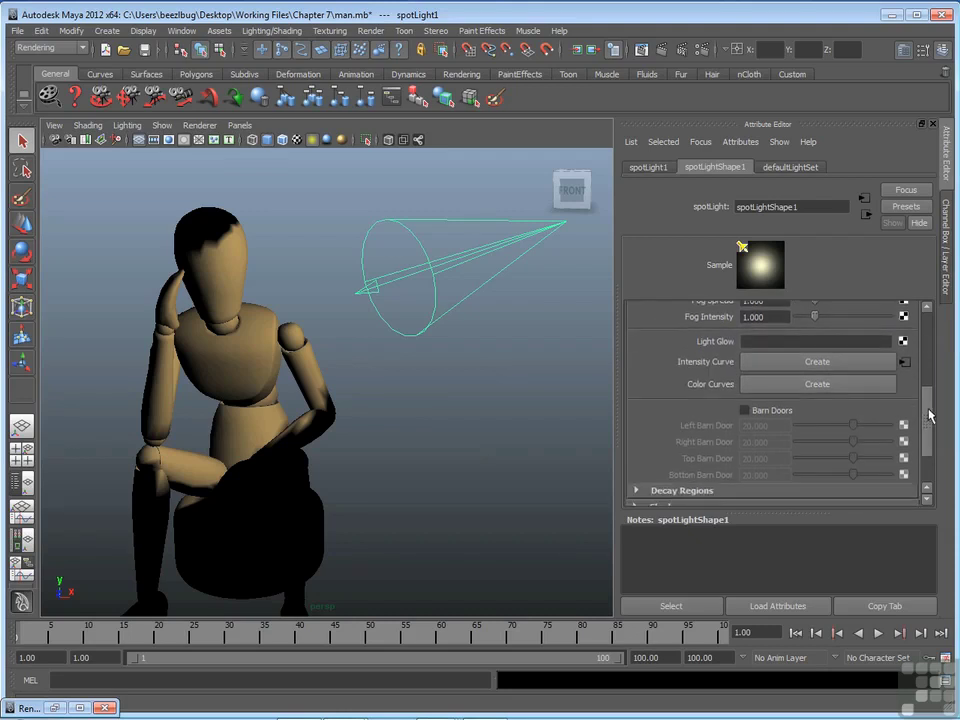
left_click(748, 414)
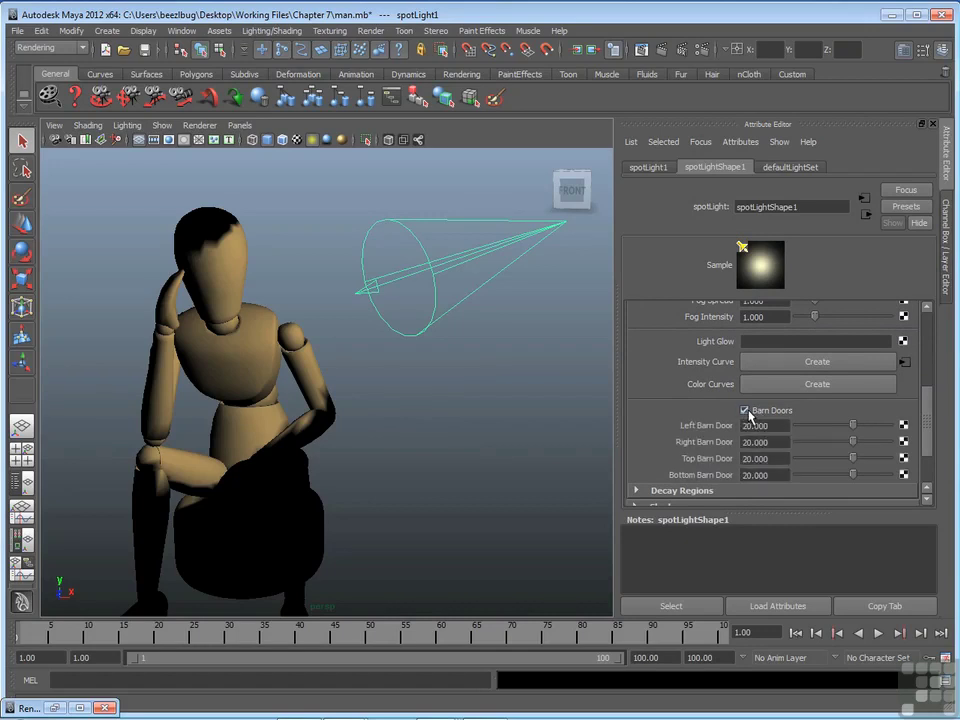
- Narrow the spotlight's Cone Angle to about 11.7 and render the mannequin with the barn doors on
left_click_drag(928, 425, 928, 380)
left_click_drag(816, 394, 804, 397)
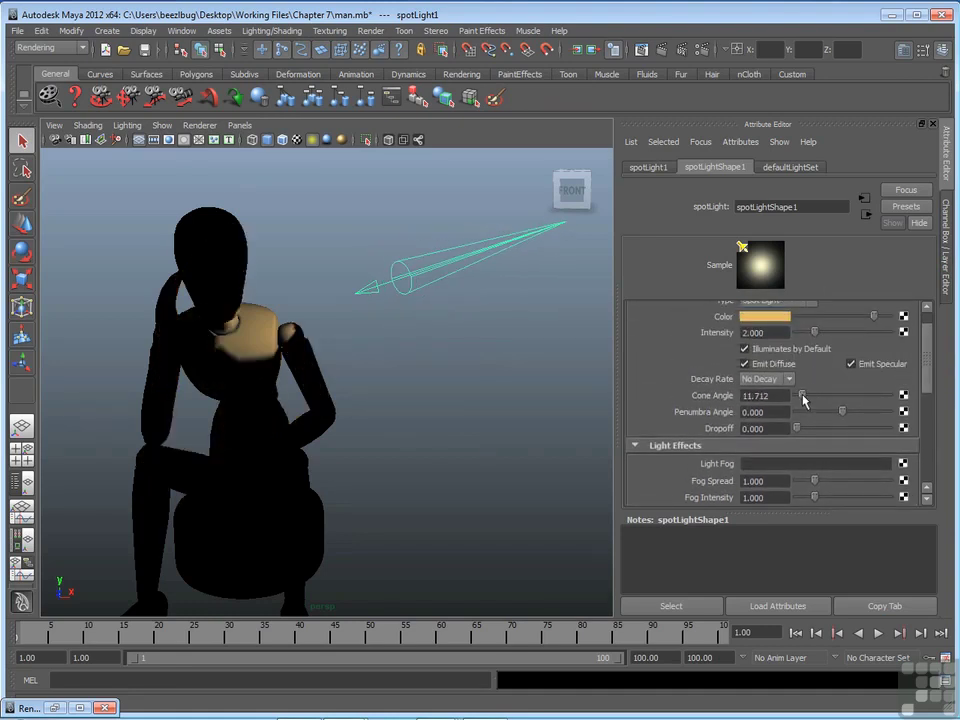
left_click_drag(928, 375, 928, 445)
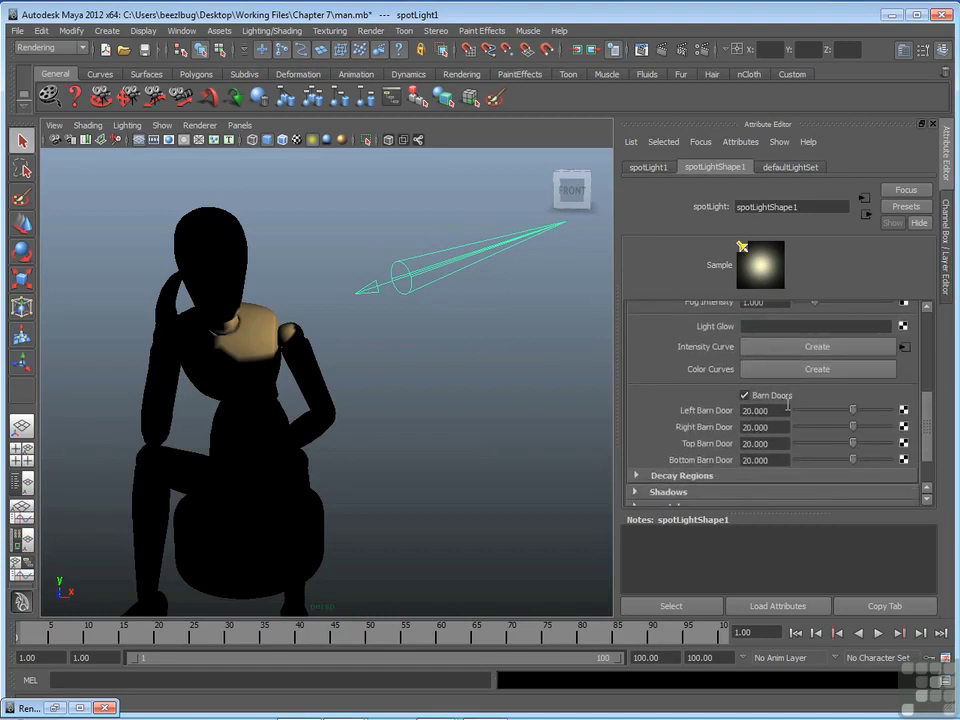
left_click(55, 708)
left_click(322, 162)
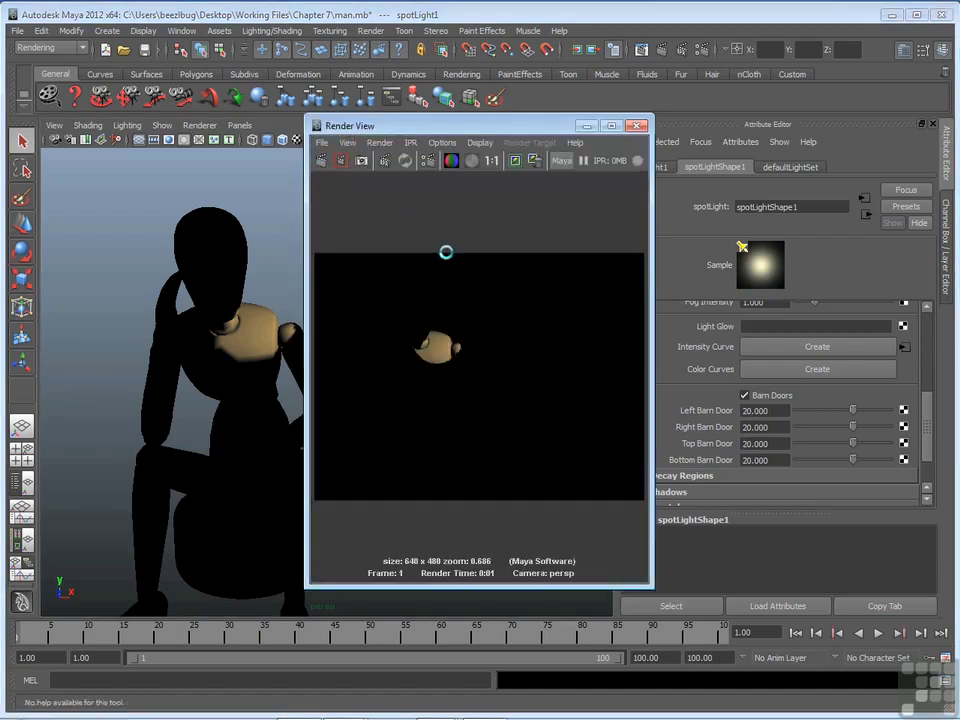
left_click(588, 127)
- Render a closer view of the mannequin's lit chest and put the render window away
right_click_drag(232, 366, 345, 325, "alt")
middle_click_drag(349, 325, 413, 390, "alt")
right_click_drag(413, 390, 413, 403, "alt")
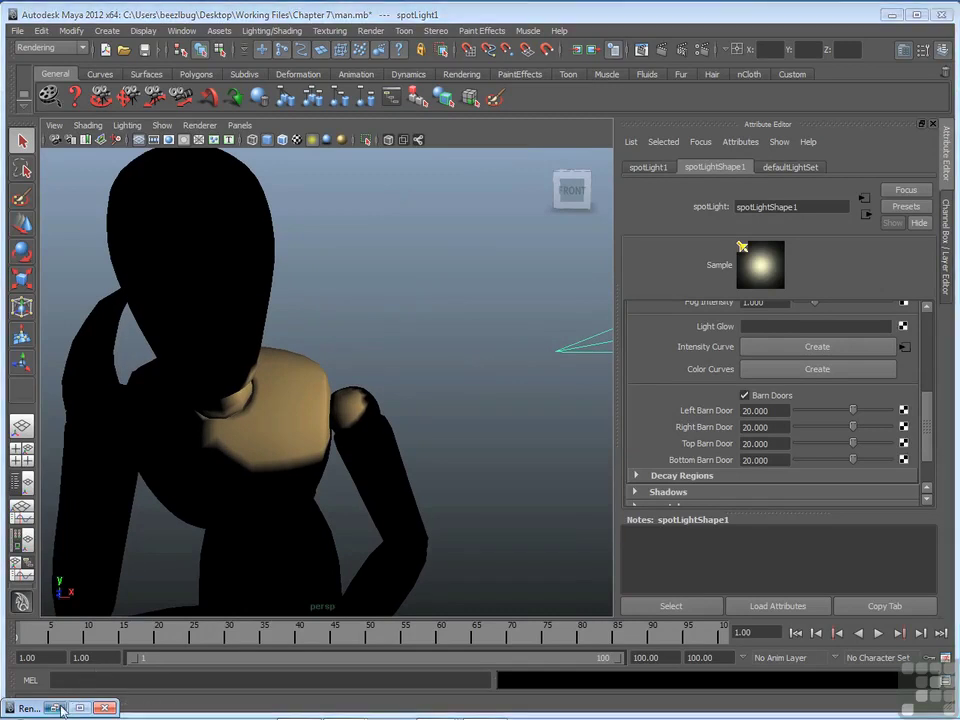
left_click(38, 708)
left_click(322, 161)
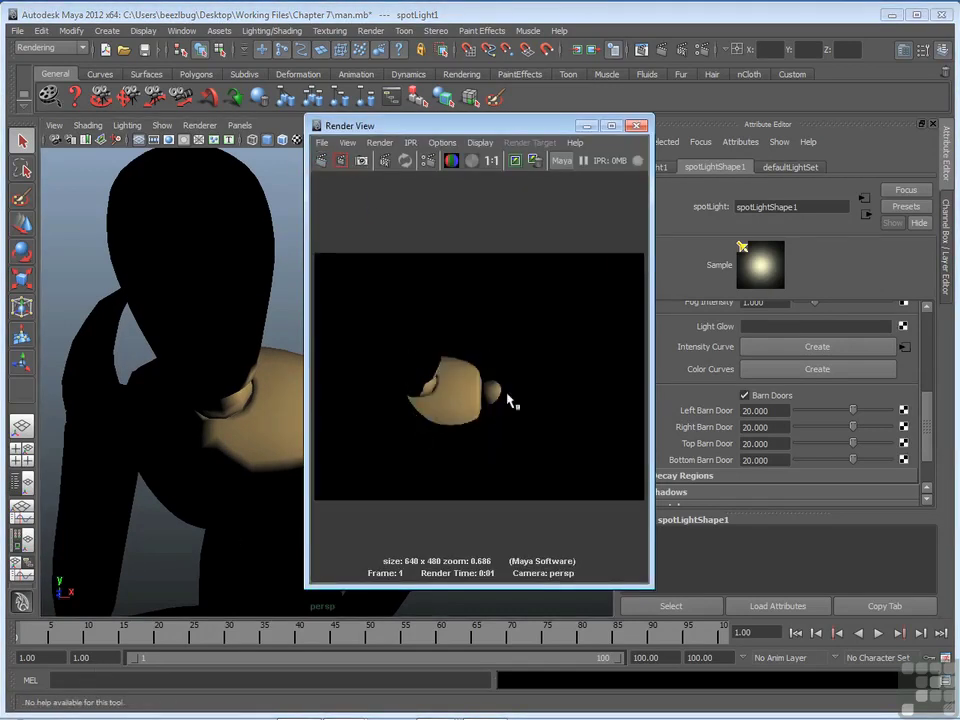
left_click(587, 126)
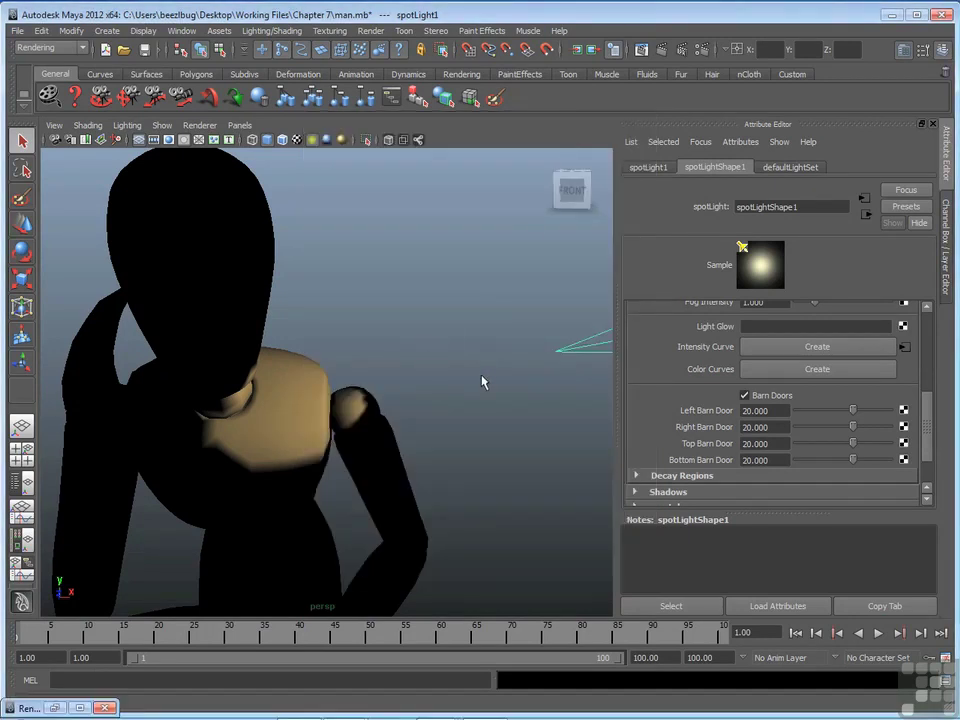
- Look through the selected spotlight in the viewport
middle_click_drag(488, 377, 446, 380, "alt")
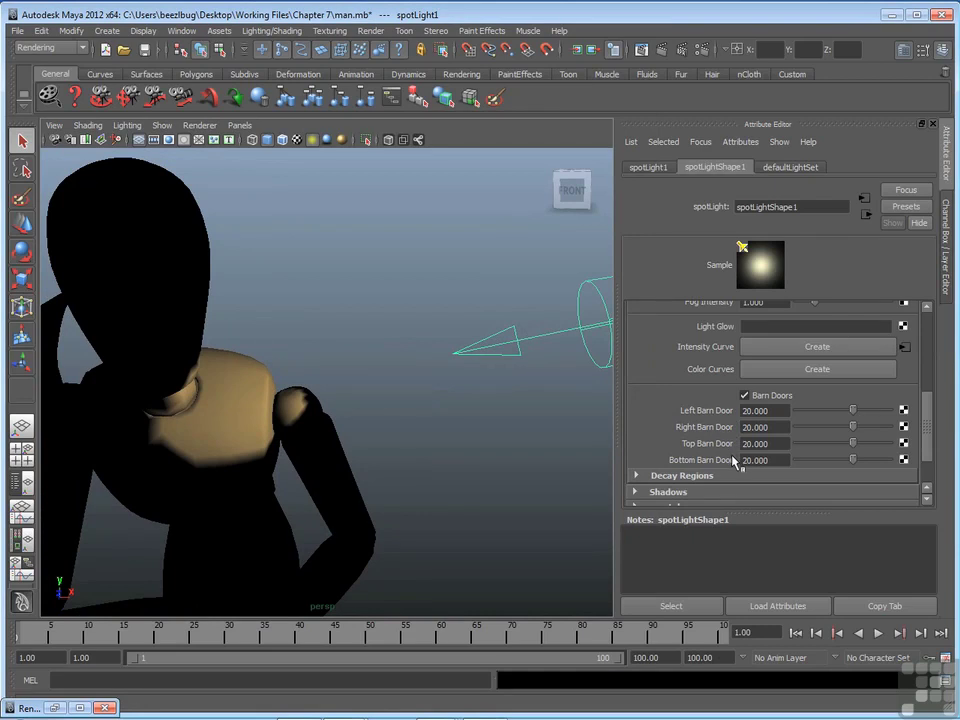
left_click_drag(520, 378, 461, 399, "alt")
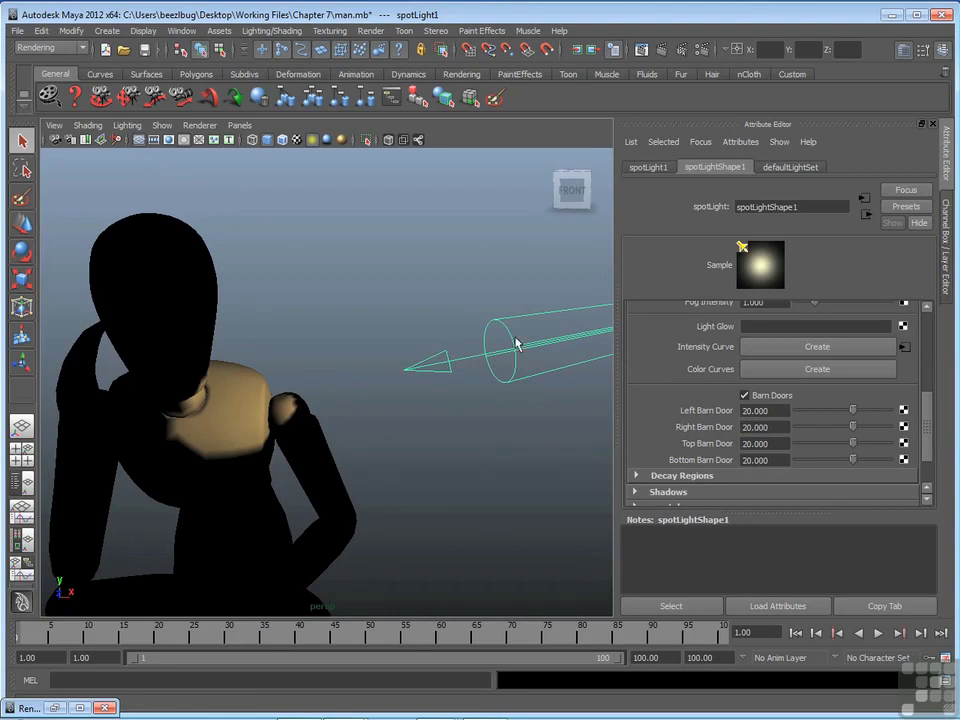
left_click(240, 125)
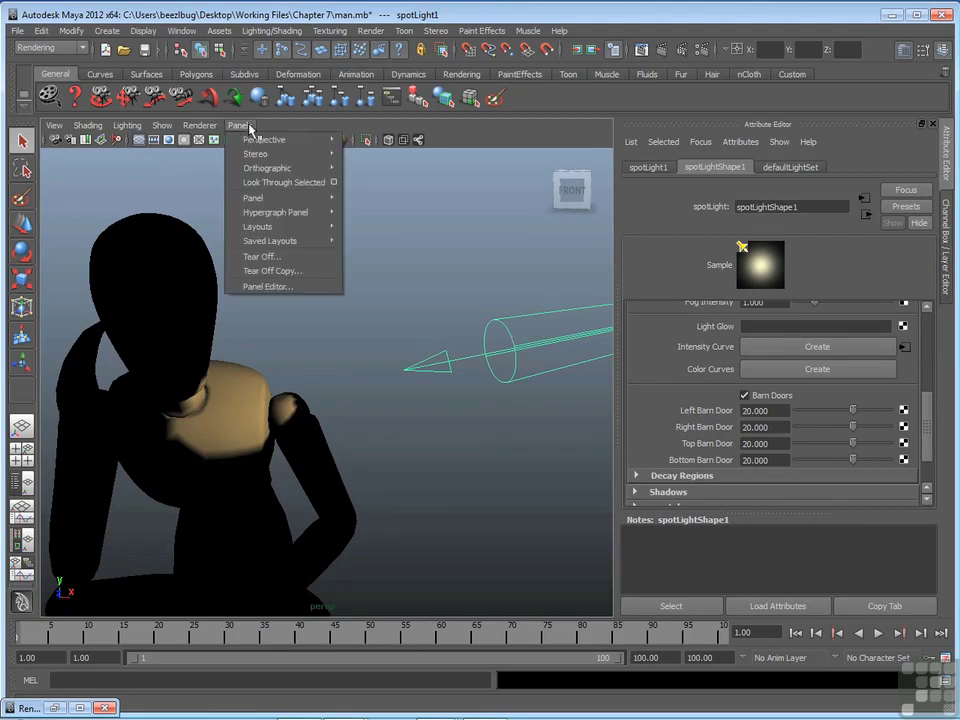
left_click(253, 185)
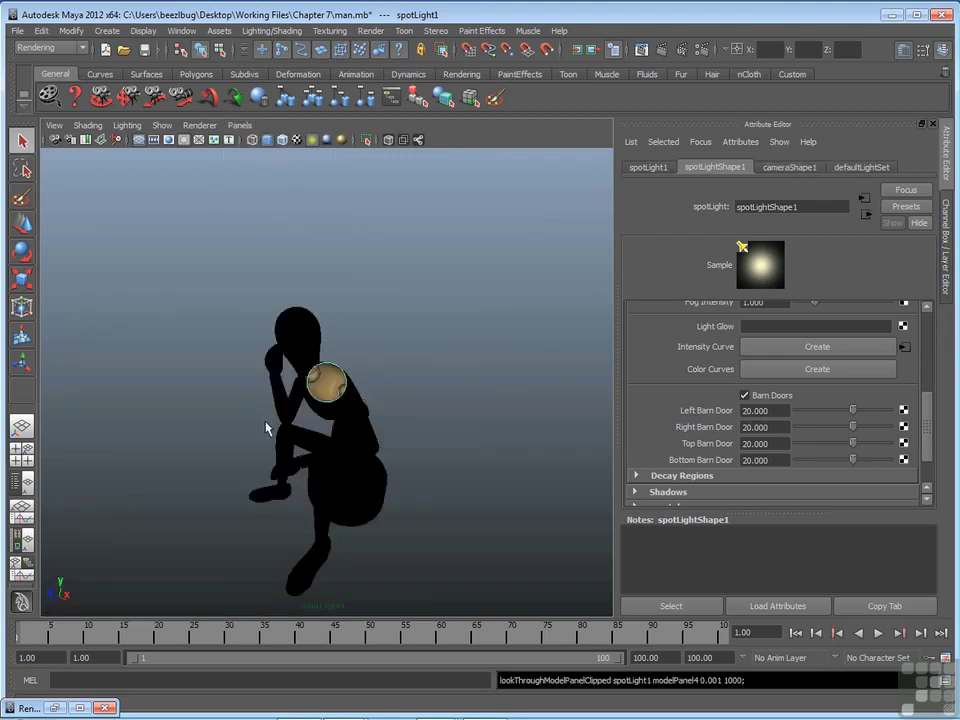
- Bring the spotlight closer to the mannequin from its own view and widen its Cone Angle to about 22
right_click_drag(268, 428, 493, 323, "alt")
right_click_drag(369, 392, 293, 405, "alt")
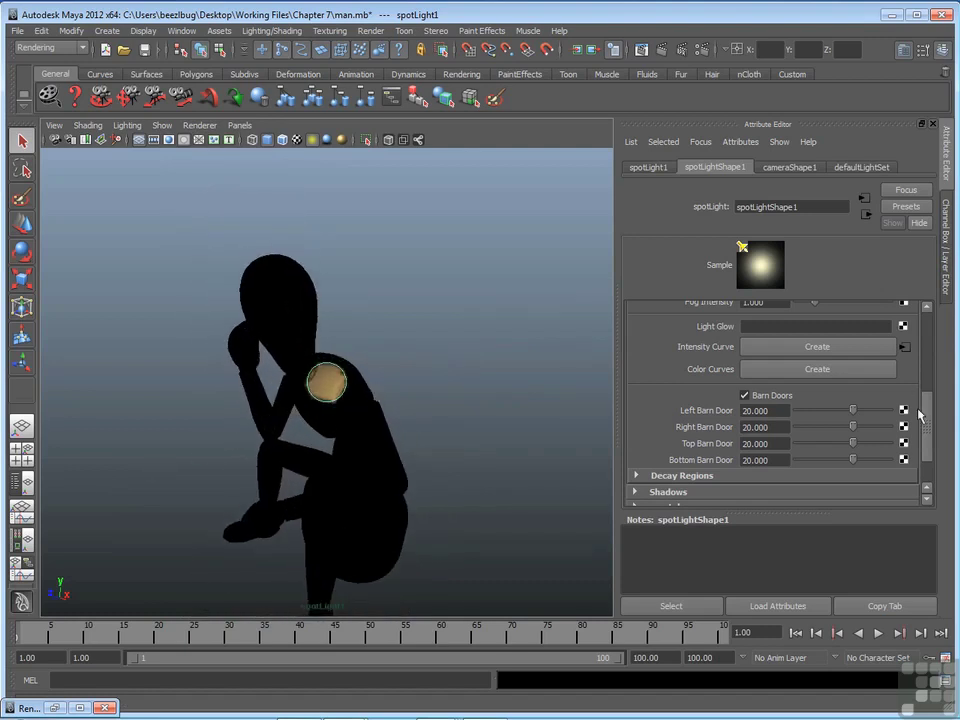
left_click_drag(927, 426, 926, 354)
left_click_drag(801, 402, 810, 406)
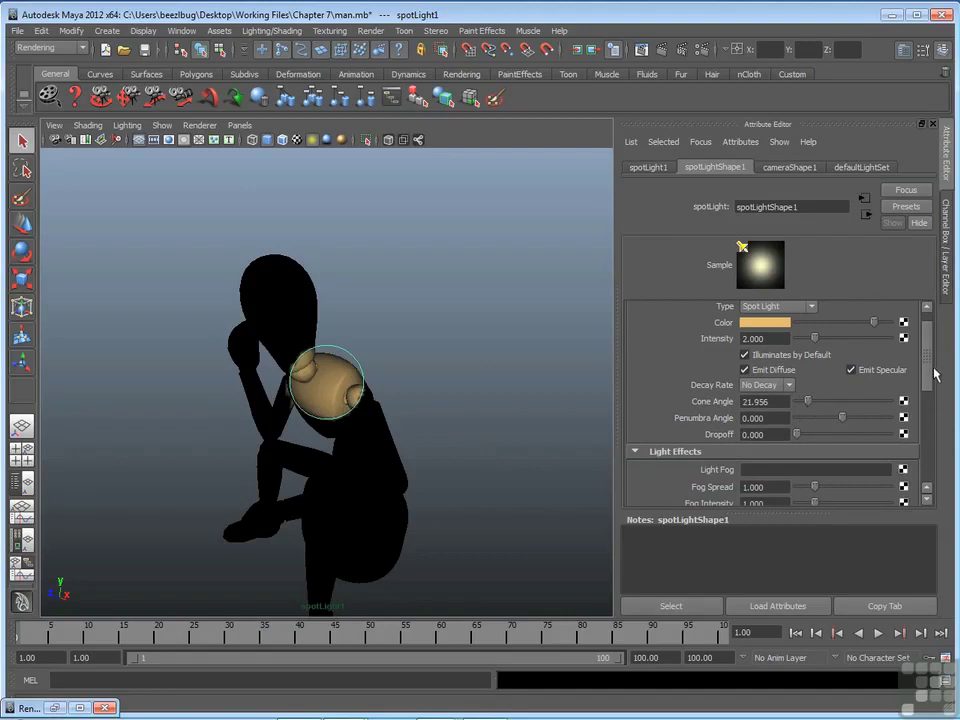
- Display the Look Through Barn Doors manipulator for the spotlight
scroll(929, 432, "down", 5)
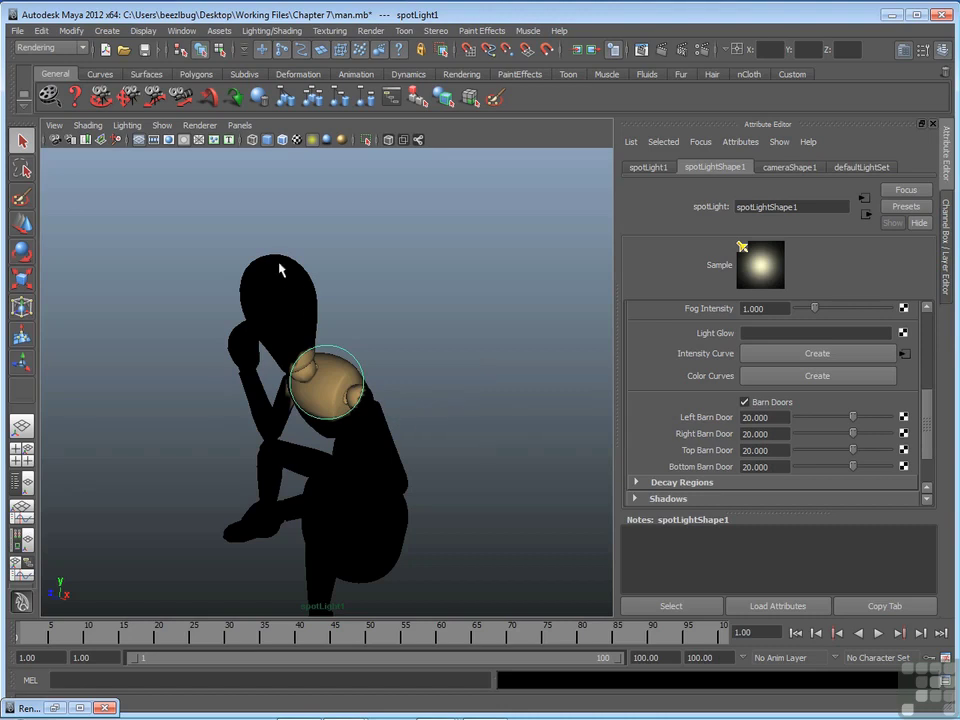
left_click(150, 33)
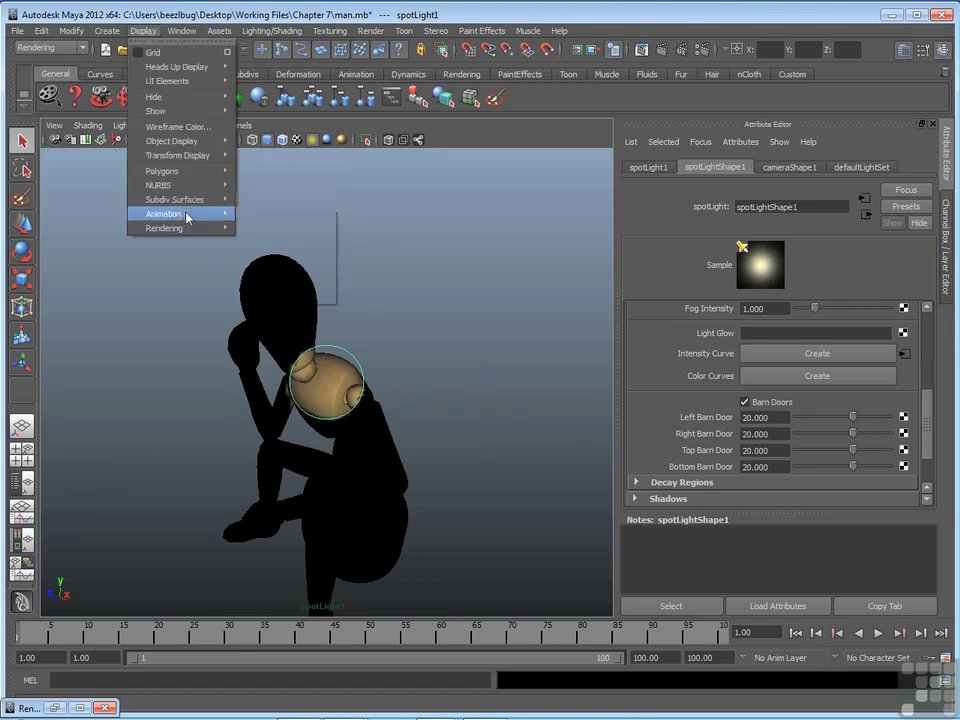
mouse_move(189, 225)
mouse_move(305, 240)
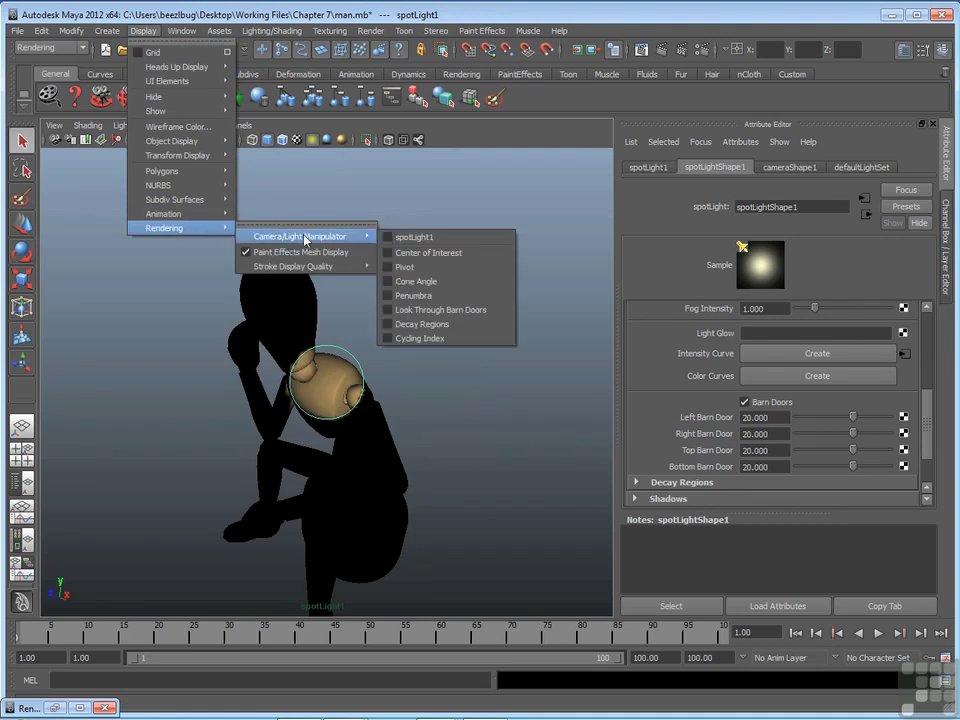
left_click(493, 313)
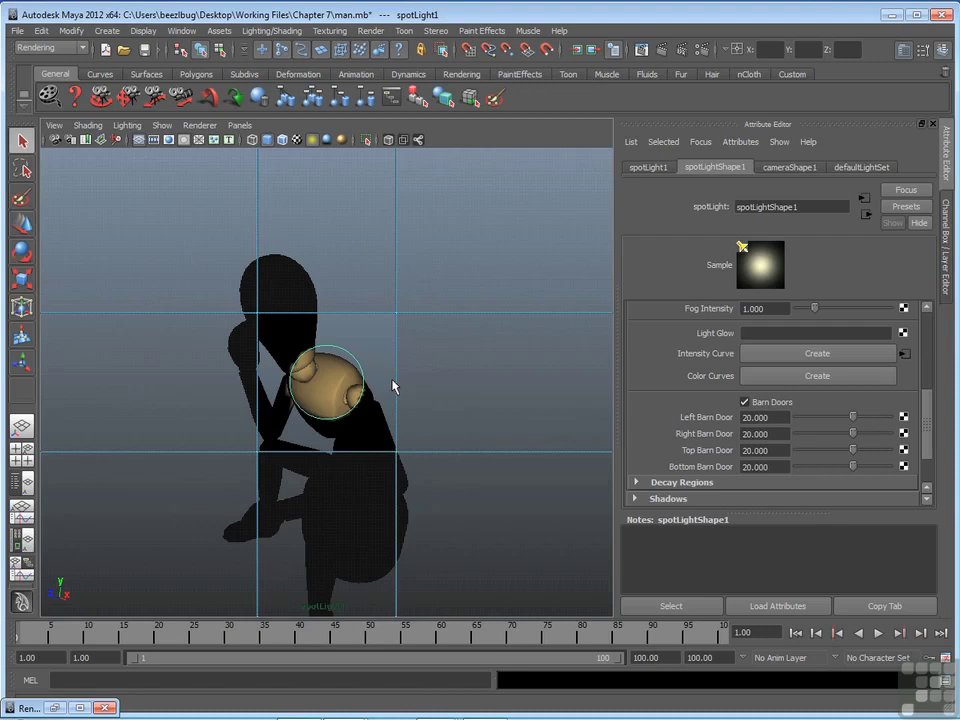
- Pull the four barn doors inward to about 7.5 left, 7.3 right, 6.4 top and 6.6 bottom
left_click_drag(398, 388, 353, 397)
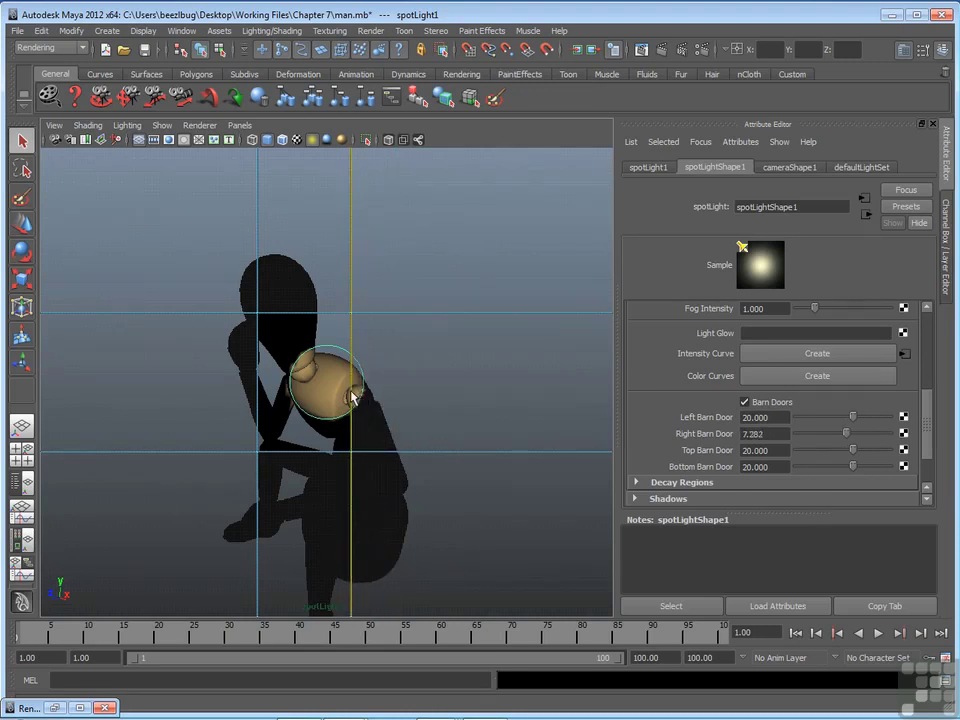
left_click_drag(328, 316, 331, 364)
left_click_drag(259, 400, 301, 410)
left_click(326, 455)
left_click_drag(326, 455, 342, 402)
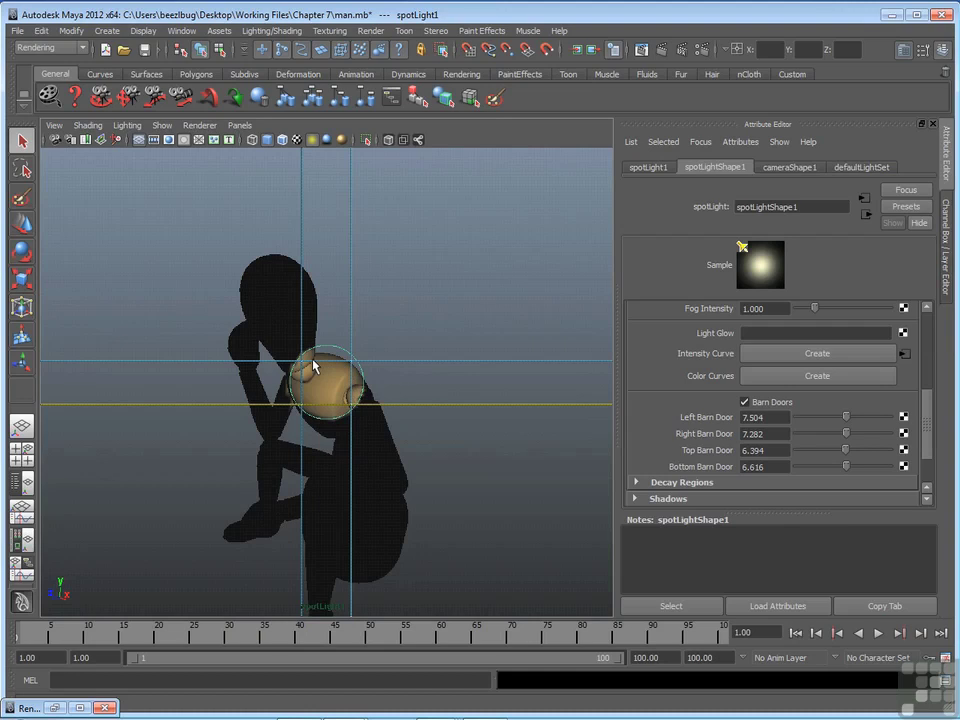
- Render the mannequin to check how the barn doors crop the light, then put the render window away
left_click(58, 708)
left_click(333, 159)
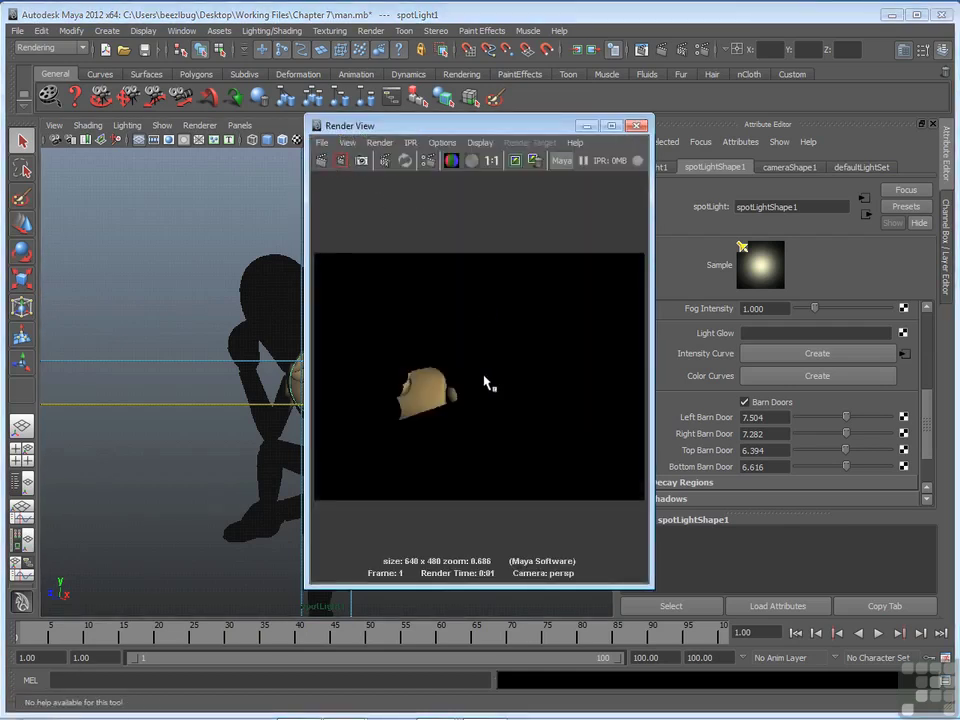
left_click(587, 126)
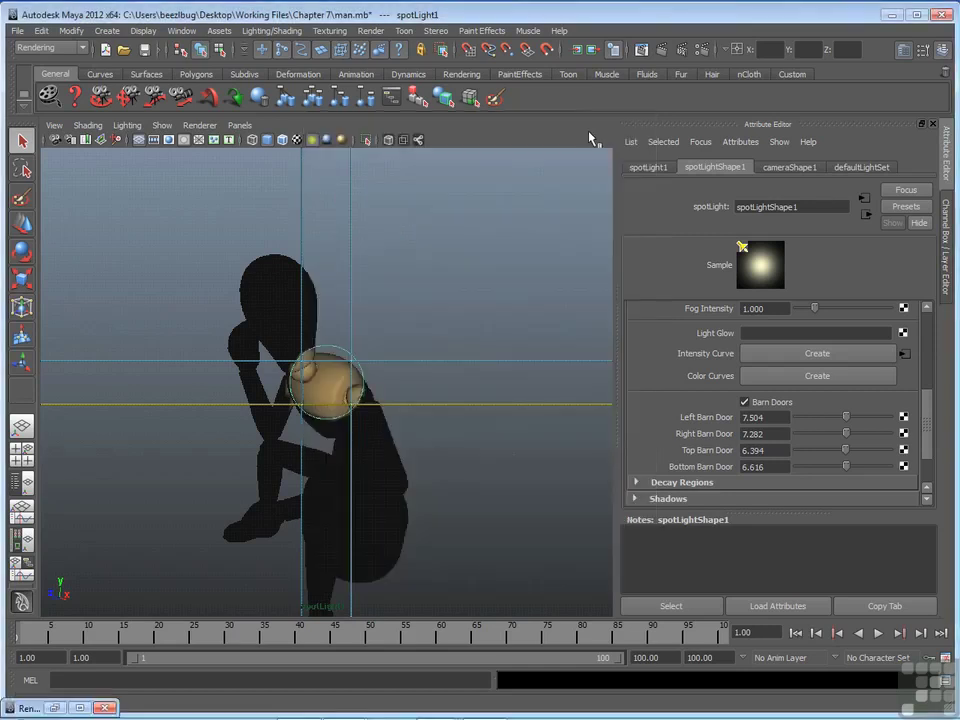
- Tighten the barn doors to about 3.7 left, 1.7 right, 1.2 top and 3.7 bottom, and render the mannequin again
mouse_move(349, 390)
left_mouse_down()
mouse_move(296, 392)
mouse_move(333, 380)
mouse_move(331, 396)
left_mouse_up()
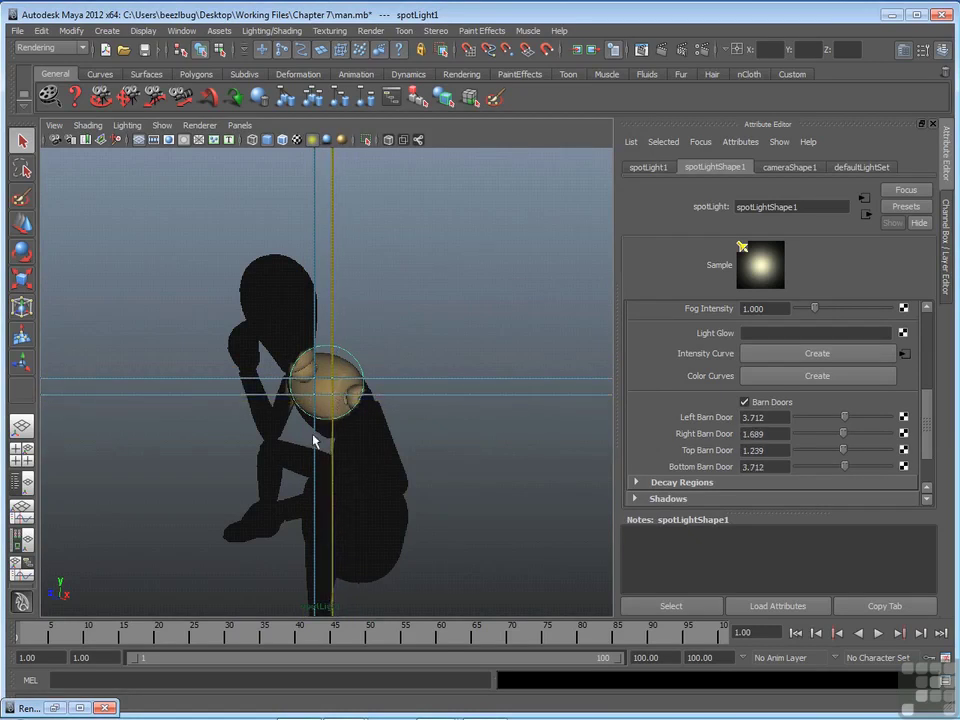
left_click(55, 708)
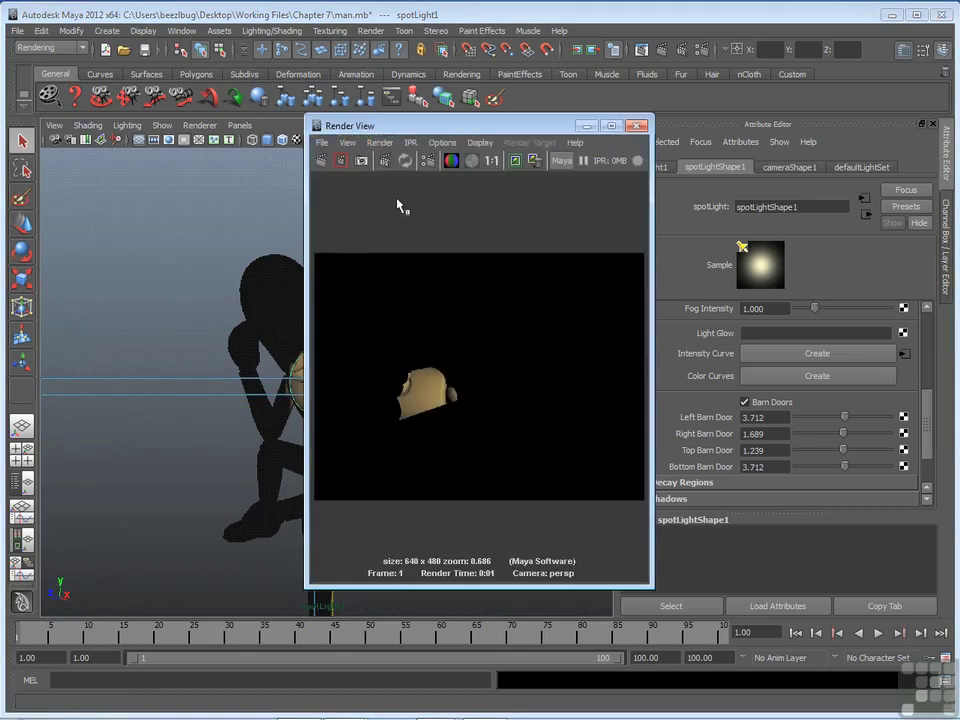
left_click(338, 161)
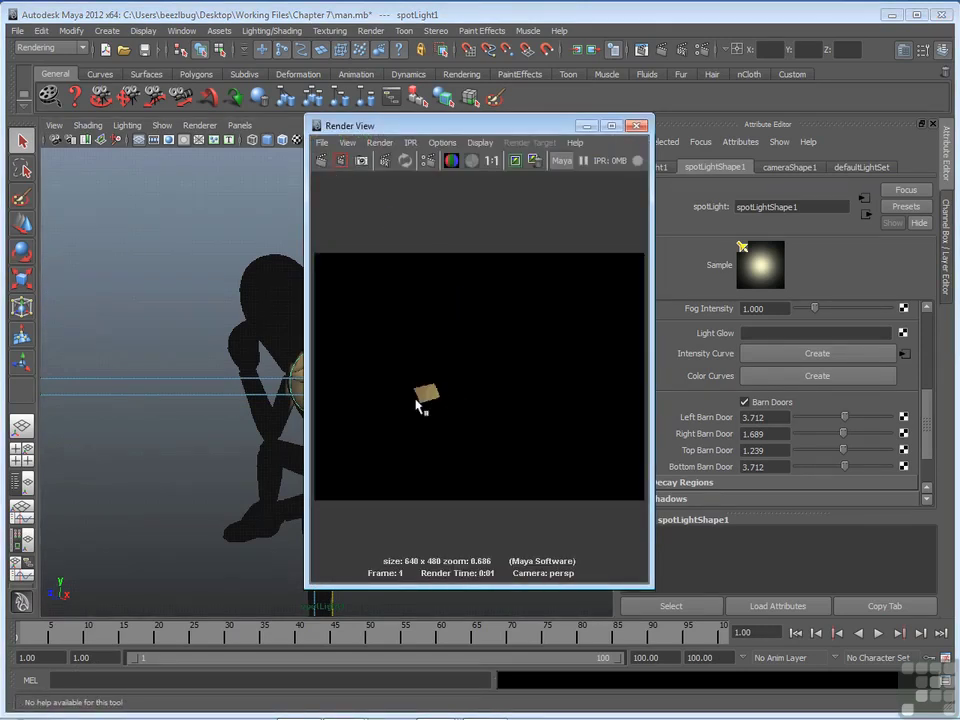
left_click(587, 126)
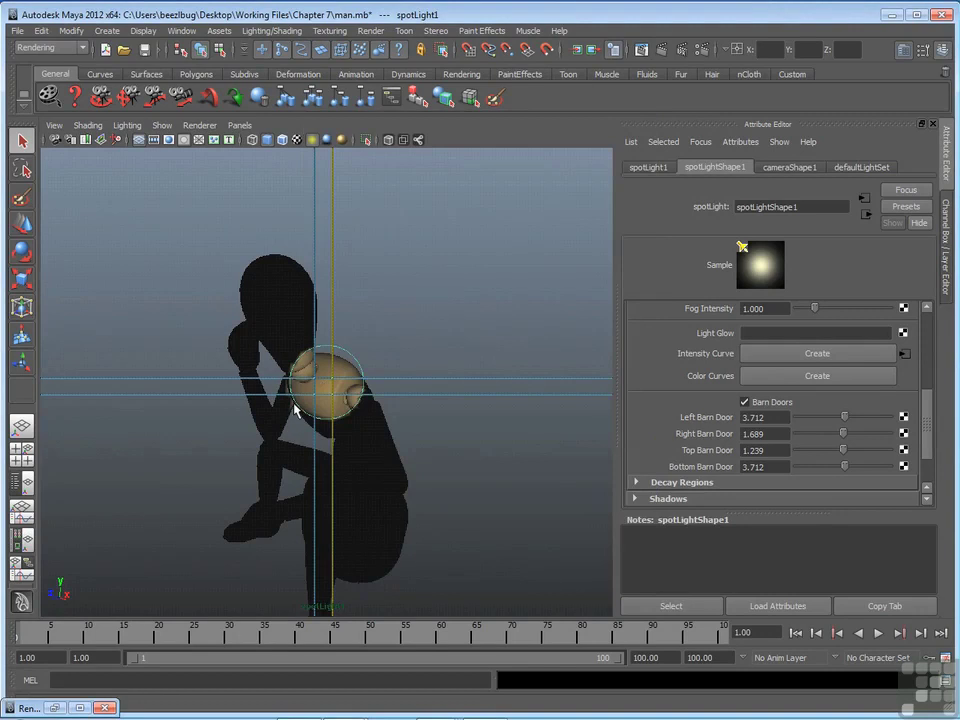
- Return the viewport to the persp camera and select the spotlight beside the mannequin
left_click(465, 314)
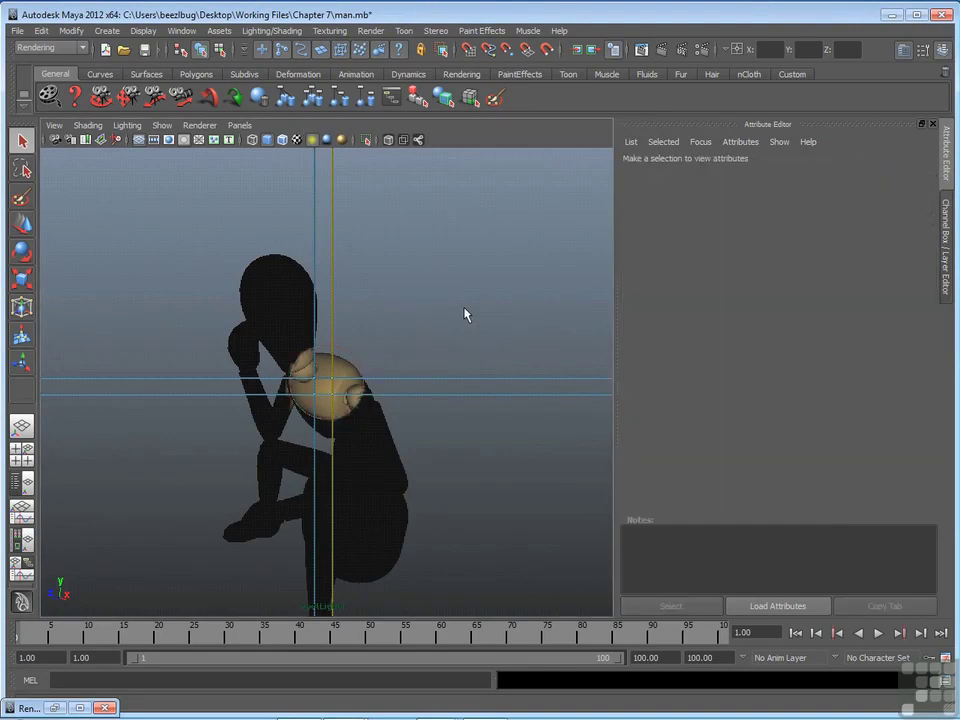
left_click(240, 125)
mouse_move(270, 140)
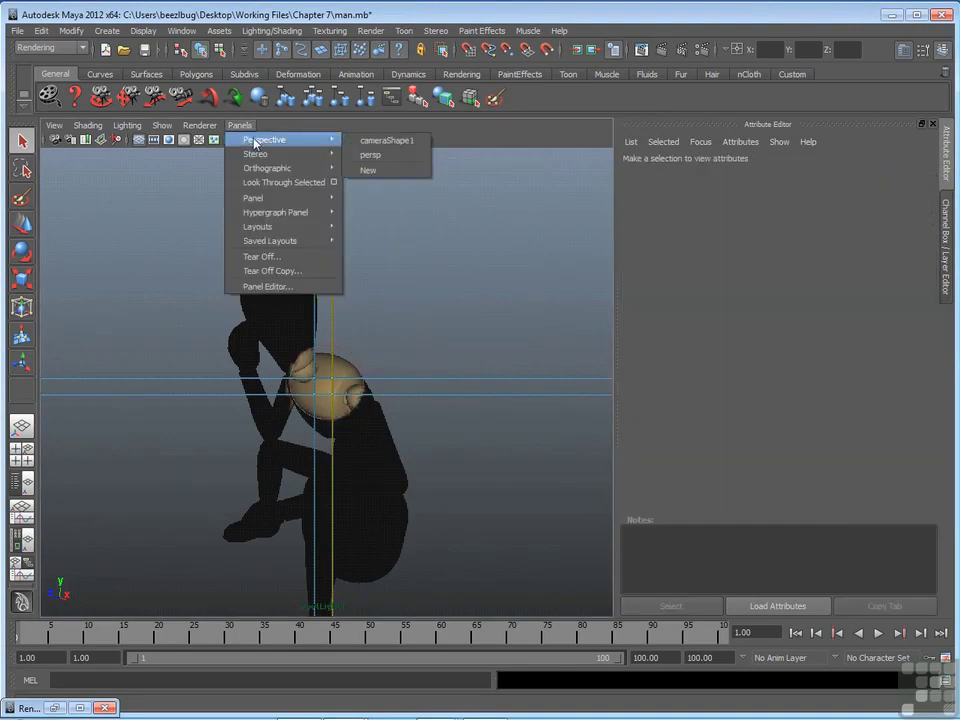
left_click(365, 154)
left_click_drag(471, 287, 474, 313, "alt")
left_click(503, 389)
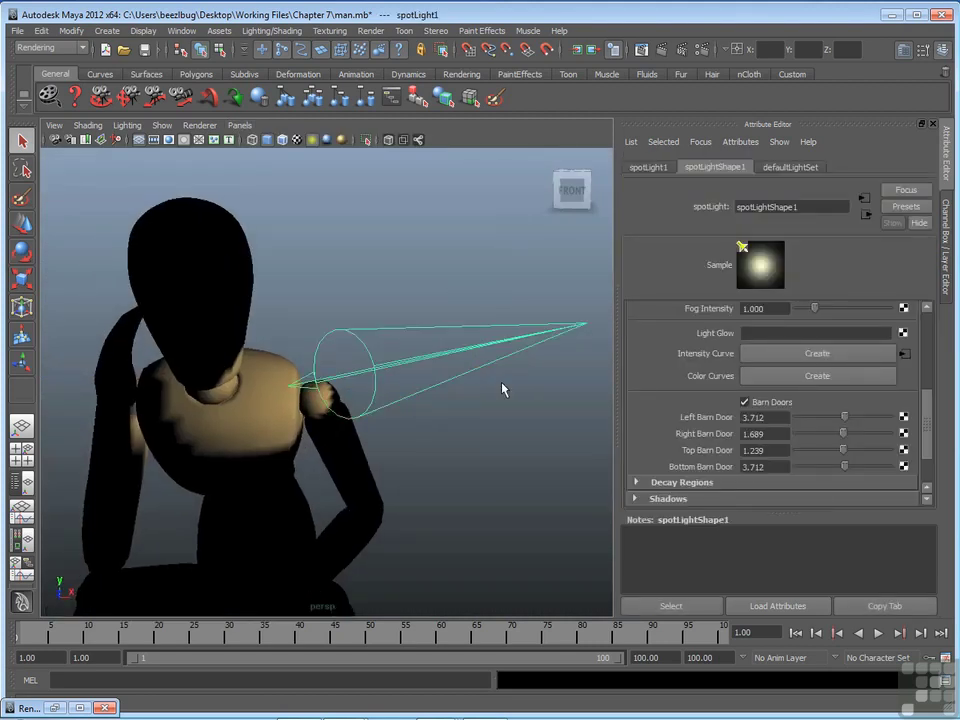
- Examine the spotlight's Light Effects attributes, including the Barn Doors option and its four door settings
scroll(700, 320, "up", 5)
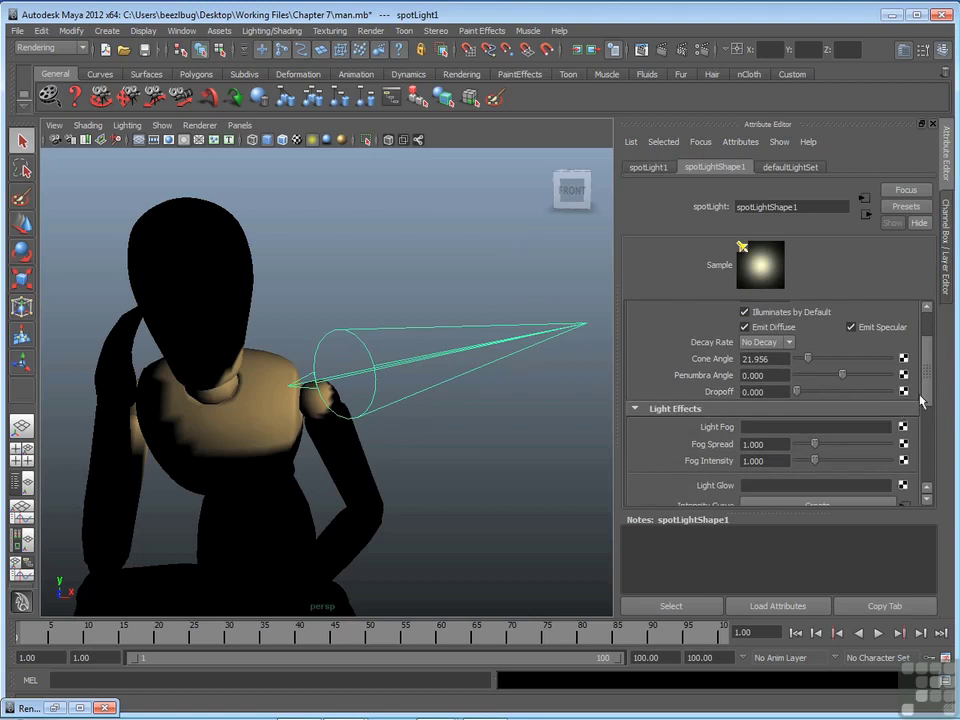
left_click(635, 410)
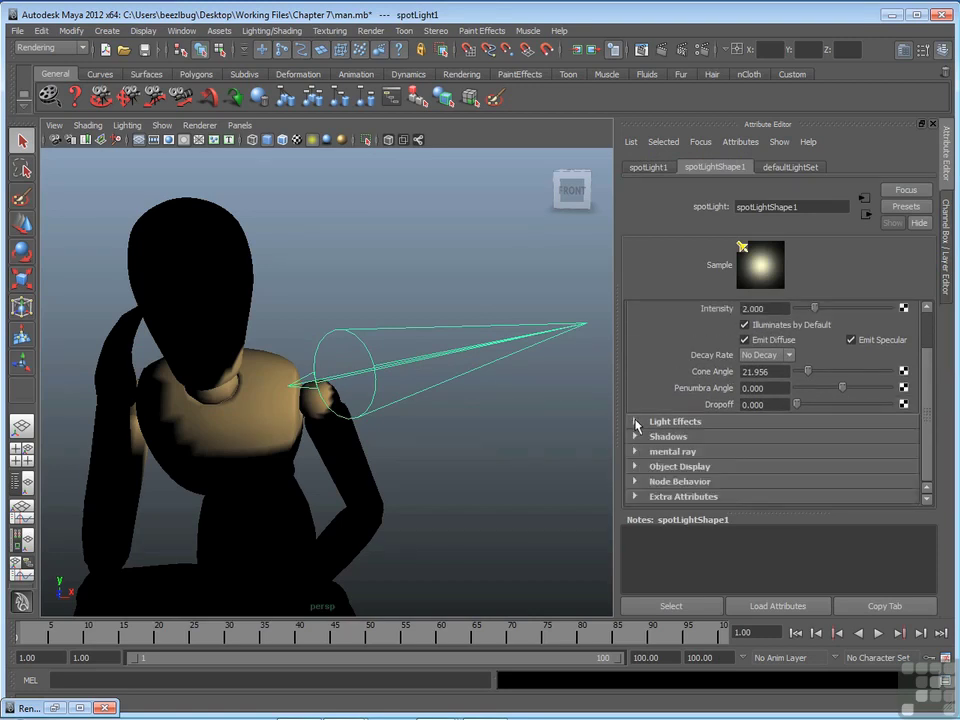
left_click(636, 424)
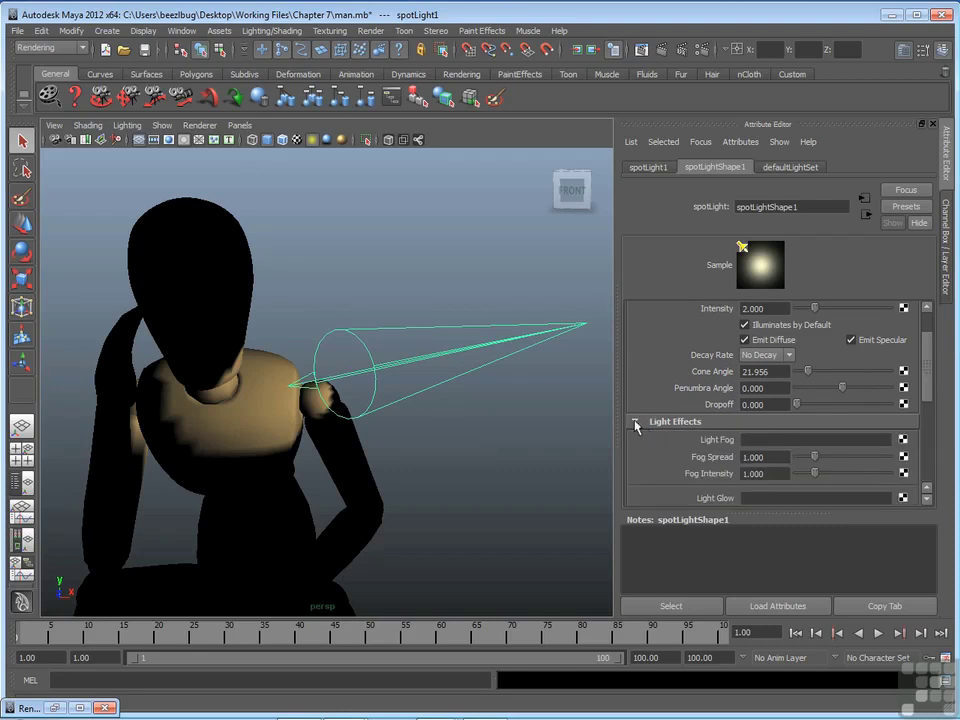
left_click_drag(929, 377, 929, 437)
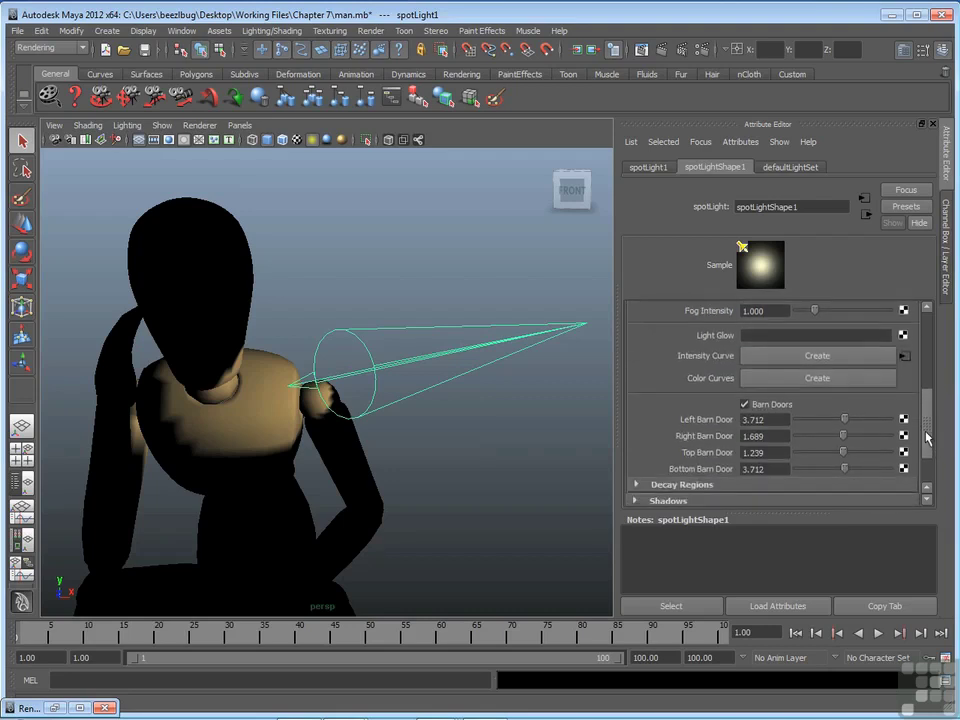
left_click(745, 404)
left_click(745, 404)
- Look through the selected spotlight and check that its Look Through Barn Doors manipulator is enabled
left_click(240, 125)
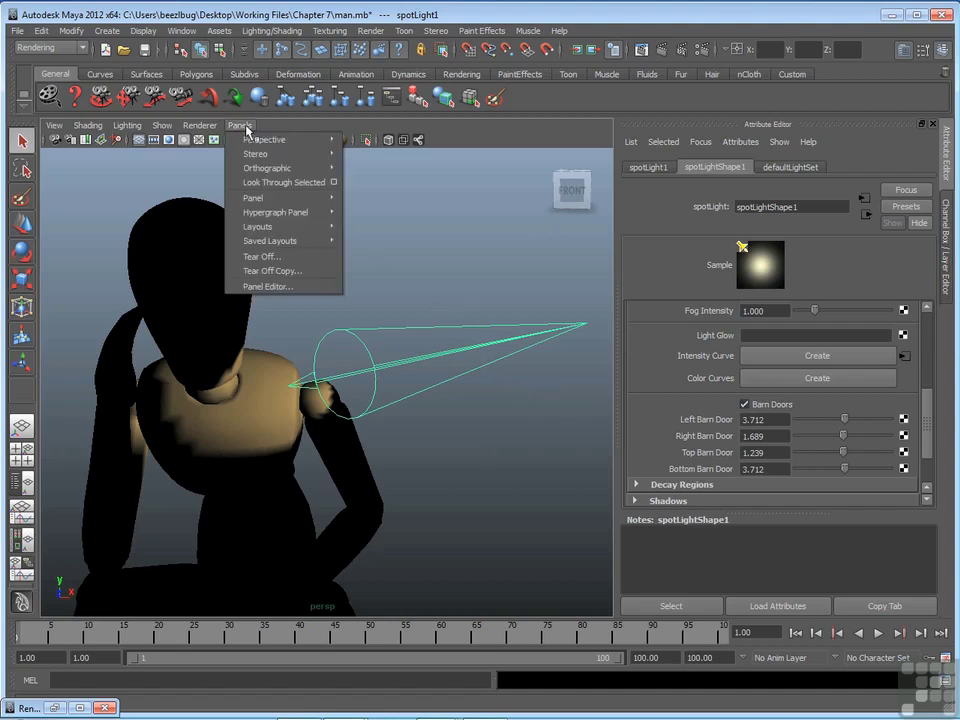
left_click(258, 182)
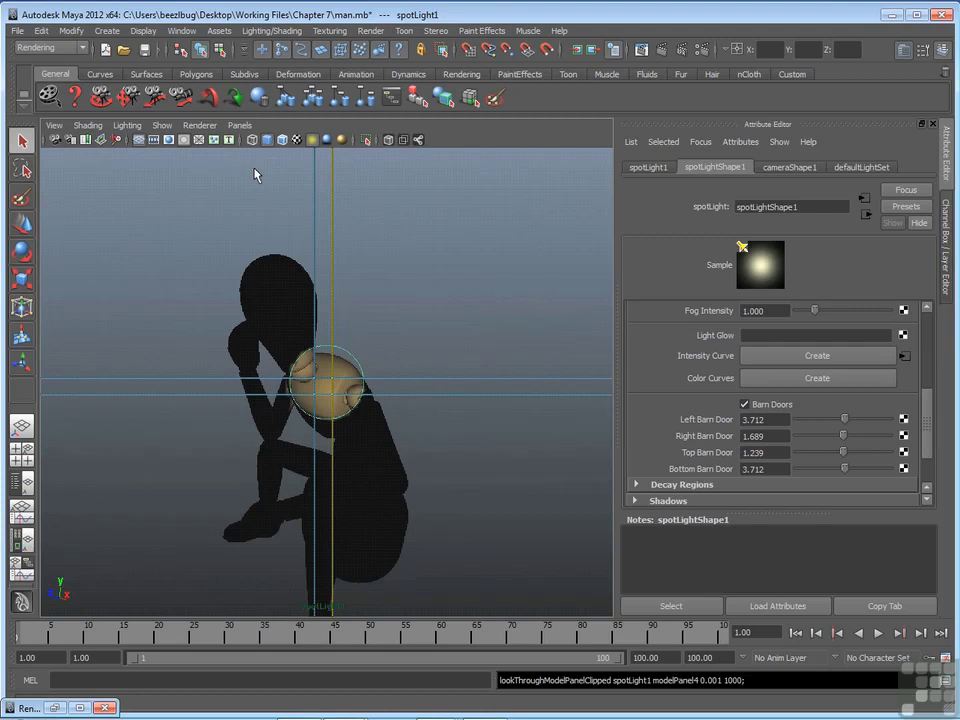
left_click(143, 31)
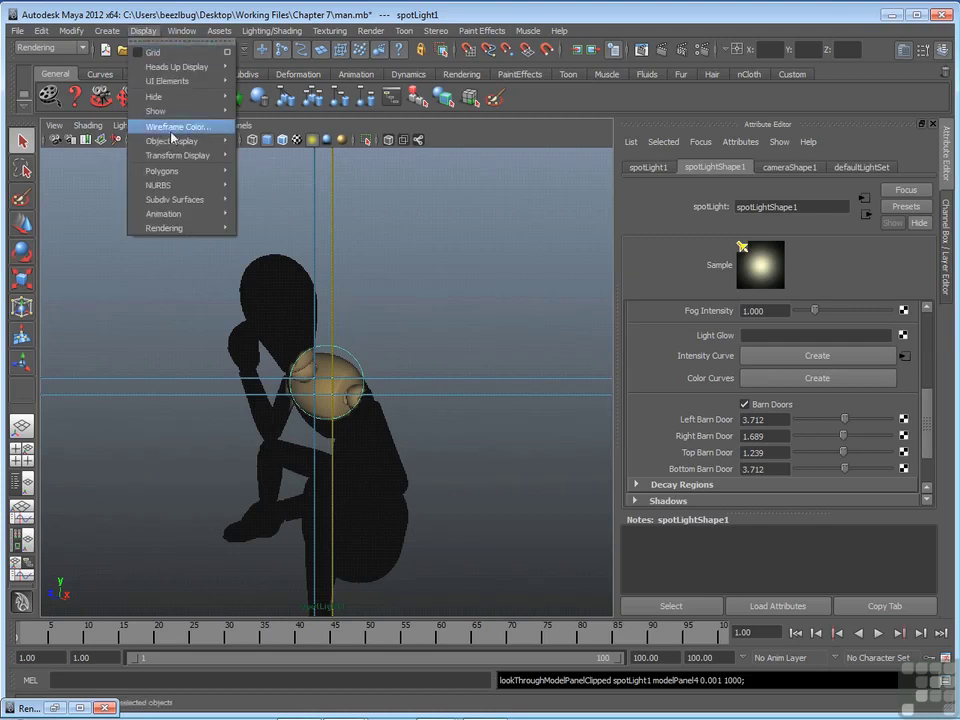
mouse_move(177, 229)
mouse_move(307, 237)
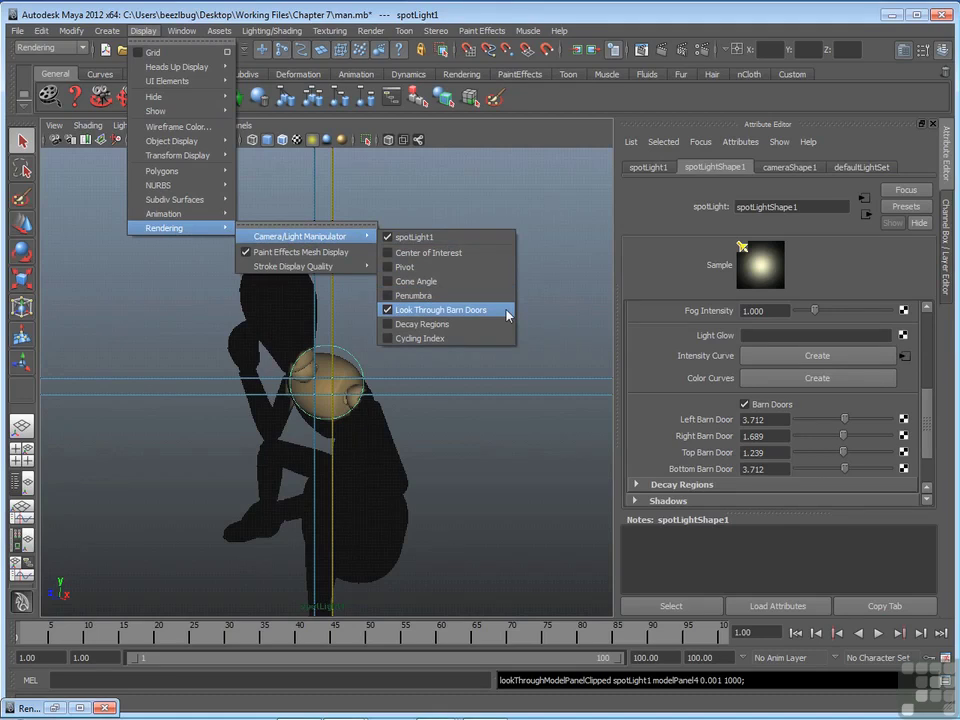
left_click(533, 313)
left_click(536, 313)
- Reposition the two vertical barn doors and raise the top one so they frame the lit shoulder more widely
left_click_drag(352, 370, 221, 370)
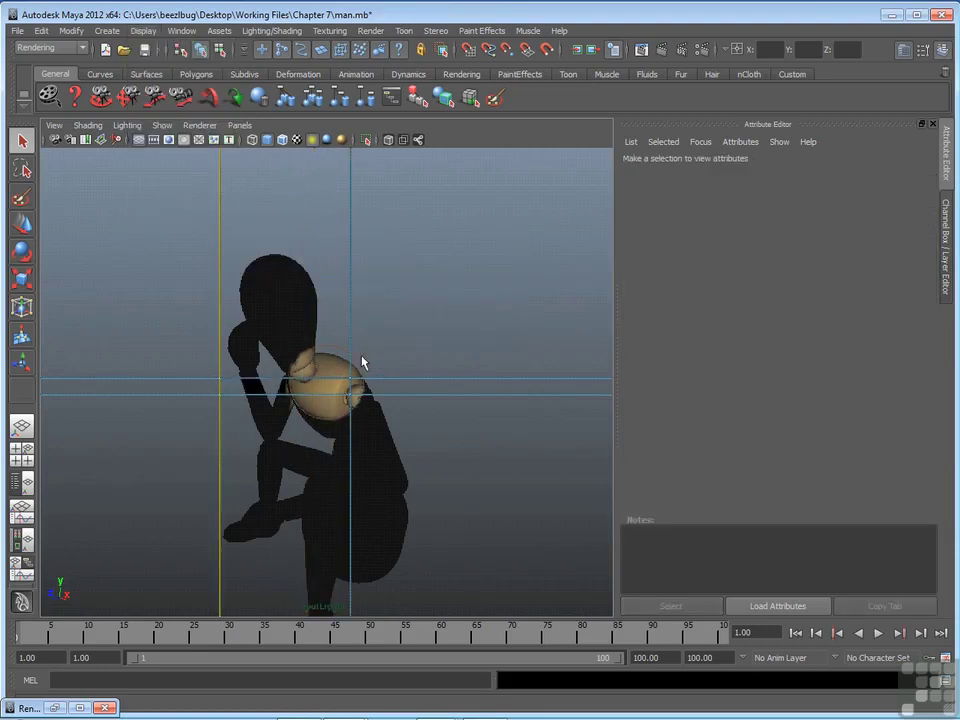
left_click_drag(349, 371, 454, 374)
left_click_drag(388, 386, 388, 373)
left_click_drag(455, 386, 313, 390)
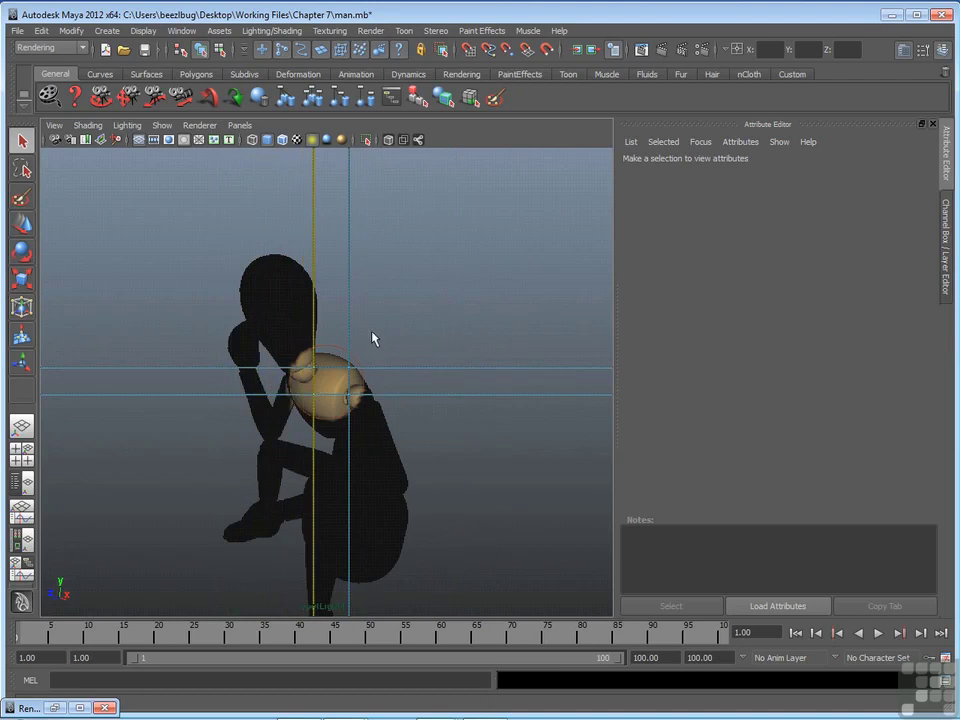
- Switch the viewport from the spotlight's view back to the persp camera
left_click(240, 125)
mouse_move(290, 140)
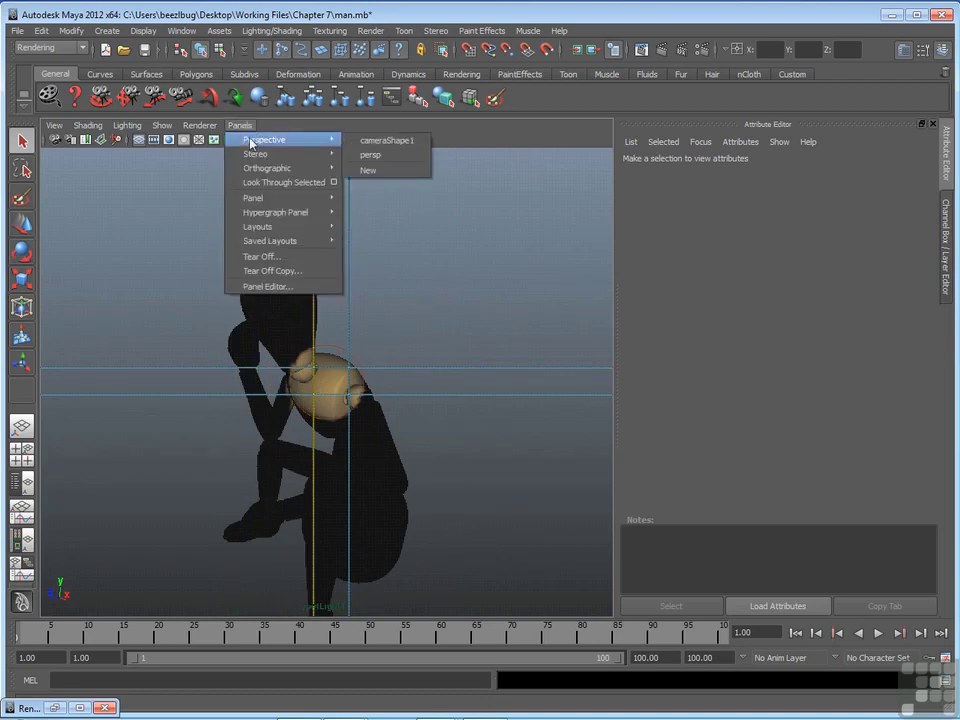
left_click(403, 158)
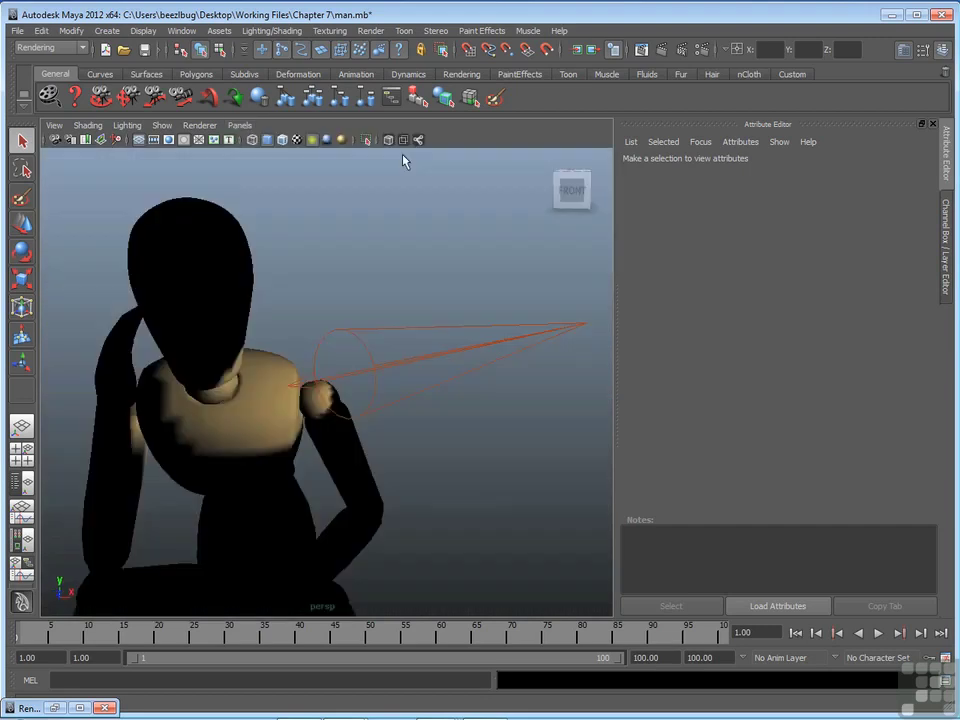